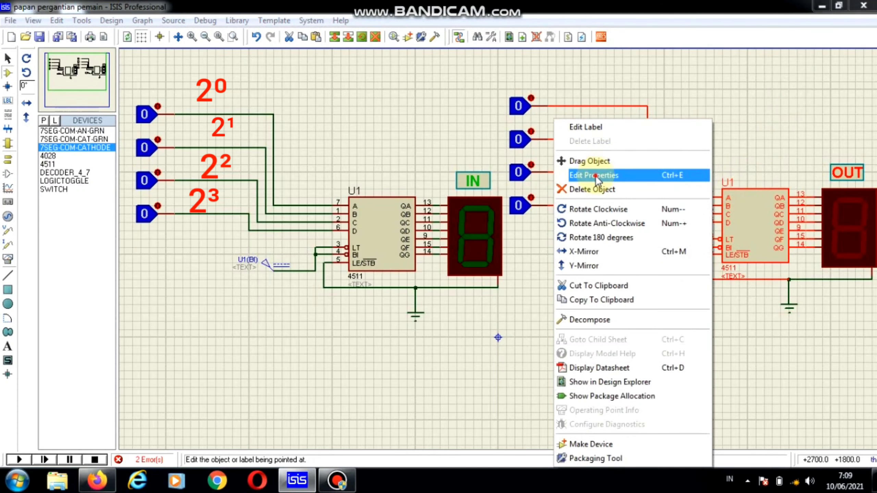
Change the component reference of the 4511 decoder in the OUT circuit to U2.
{"action": "left_click", "coordinate": [599, 175]}
{"action": "left_click", "coordinate": [399, 148]}
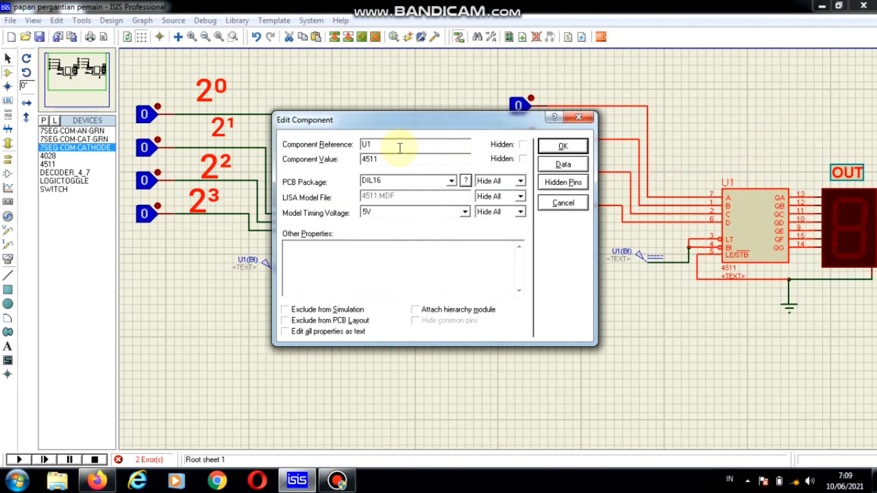
{"action": "type", "text": "2"}
{"action": "key", "text": "Return"}
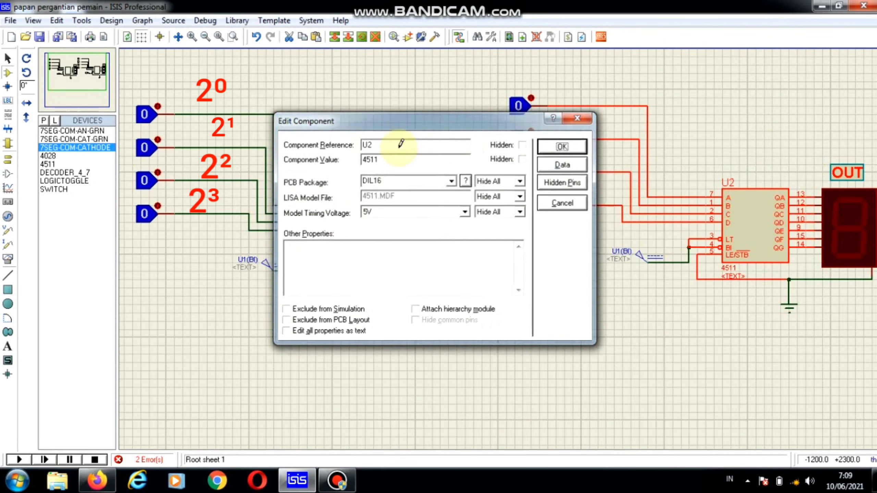
{"action": "left_click", "coordinate": [603, 348]}
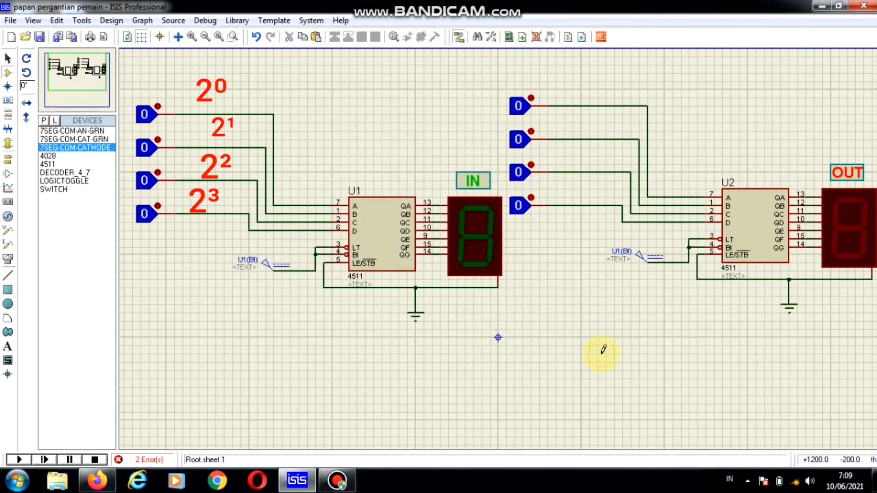
Run the simulation, set the OUT decoder's D input to 1, and toggle the IN decoder's C input.
{"action": "left_click", "coordinate": [20, 458]}
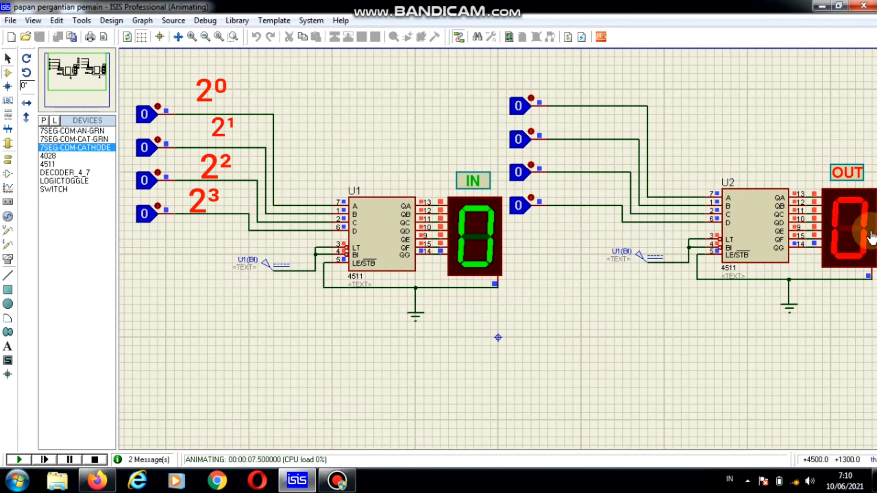
{"action": "left_click", "coordinate": [531, 197]}
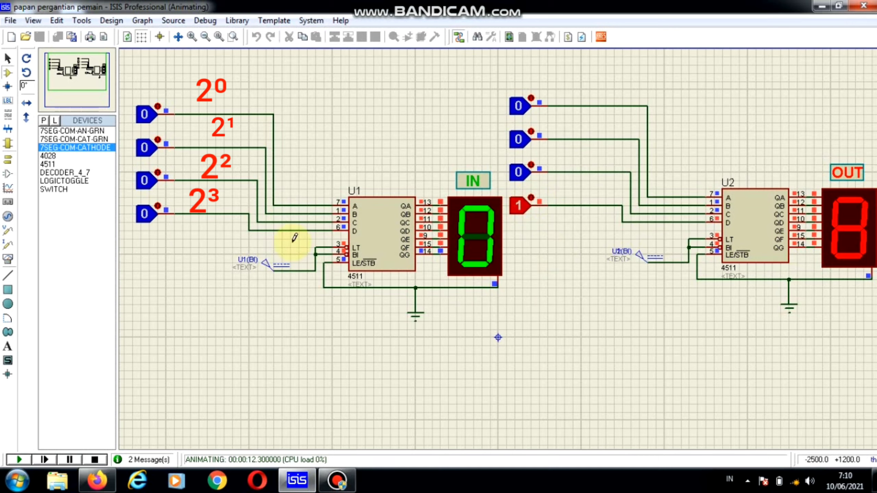
{"action": "left_click", "coordinate": [159, 172]}
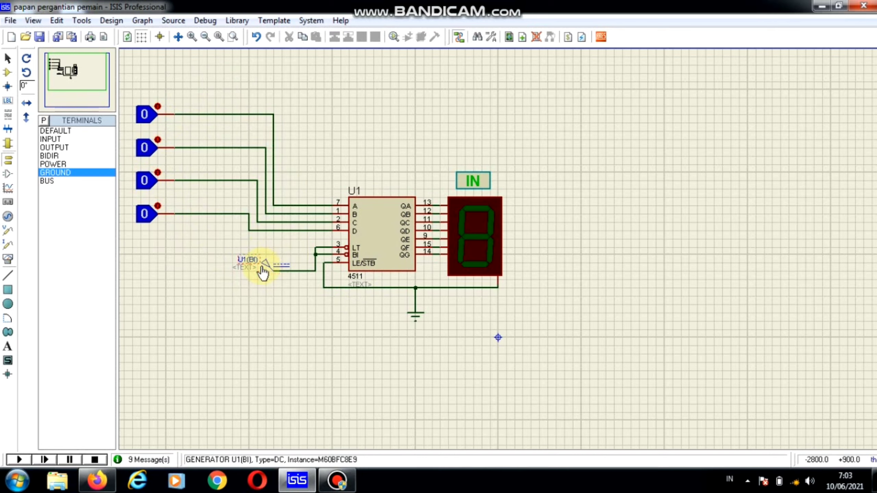
Inspect the properties of the U1(BI) DC generator feeding the decoder's LT and BI pins, leaving them unedited.
{"action": "right_click", "coordinate": [275, 265]}
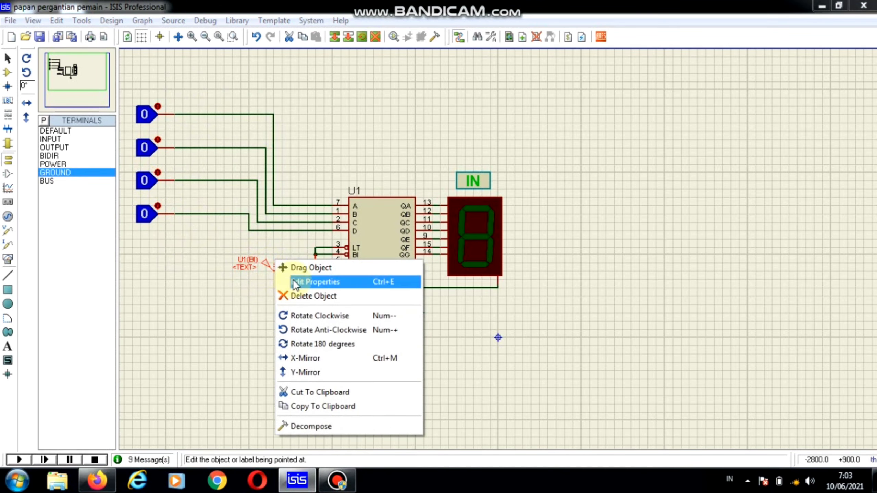
{"action": "left_click", "coordinate": [293, 281]}
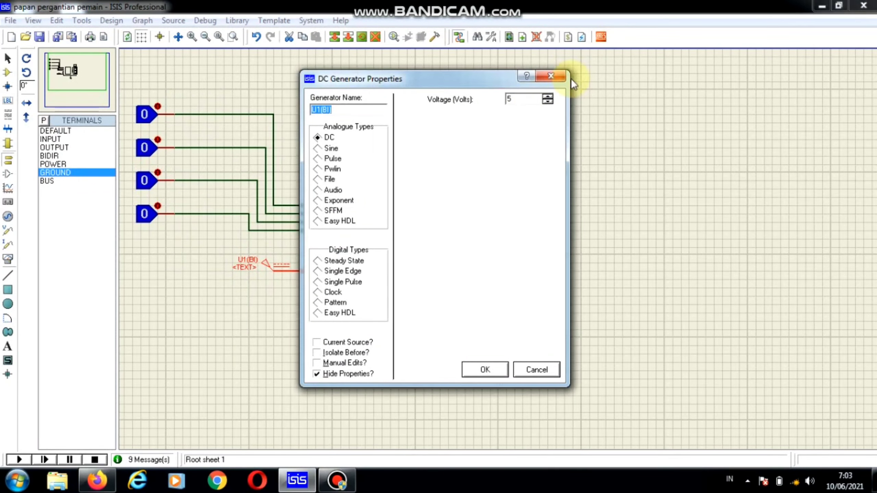
{"action": "left_click", "coordinate": [559, 78]}
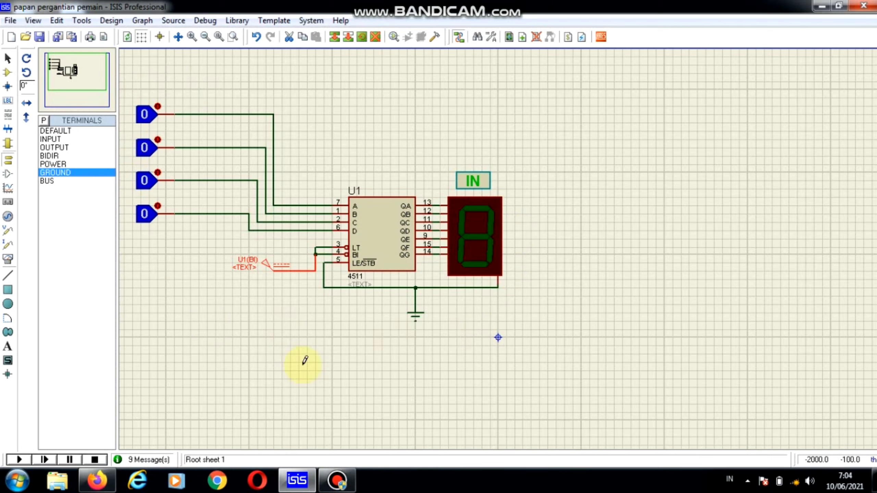
Switch to Firefox to view the Tokopedia player-substitution board listing, and return to the ISIS schematic.
{"action": "left_click", "coordinate": [104, 481]}
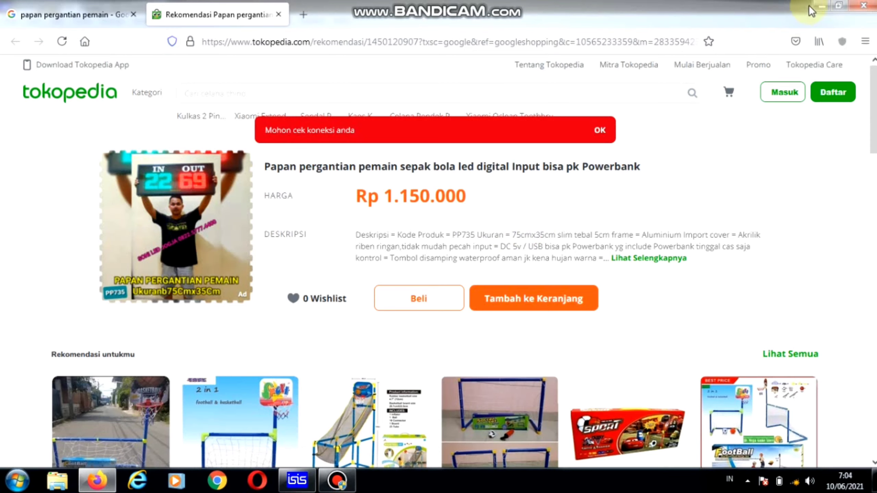
{"action": "left_click", "coordinate": [822, 7]}
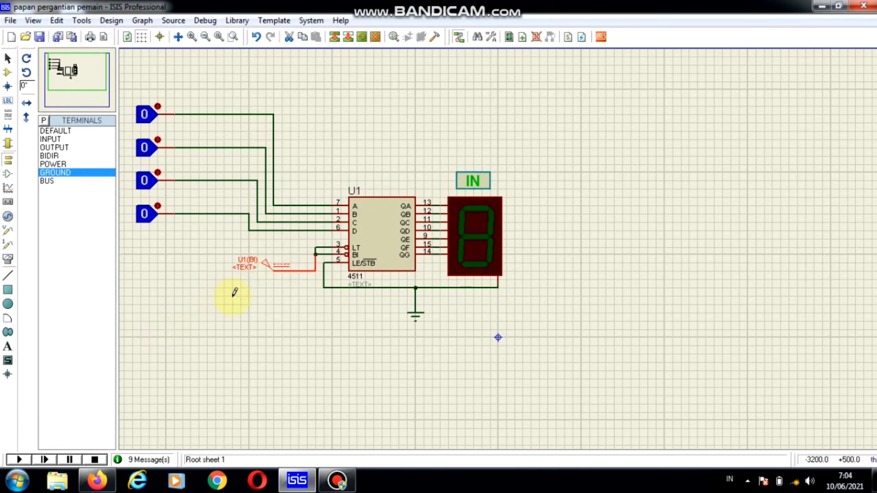
Start the simulation and test decoder inputs A, B and C one at a time, setting each to 1 and back to 0.
{"action": "left_click", "coordinate": [20, 459]}
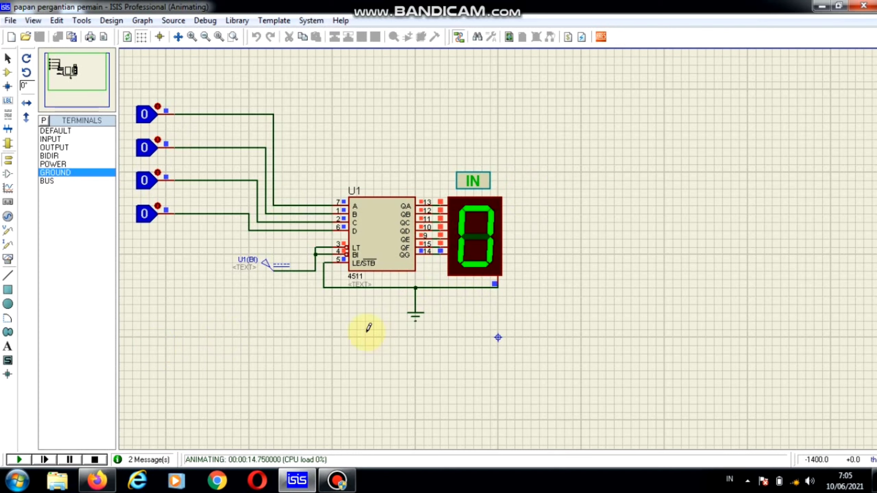
{"action": "left_click", "coordinate": [158, 103]}
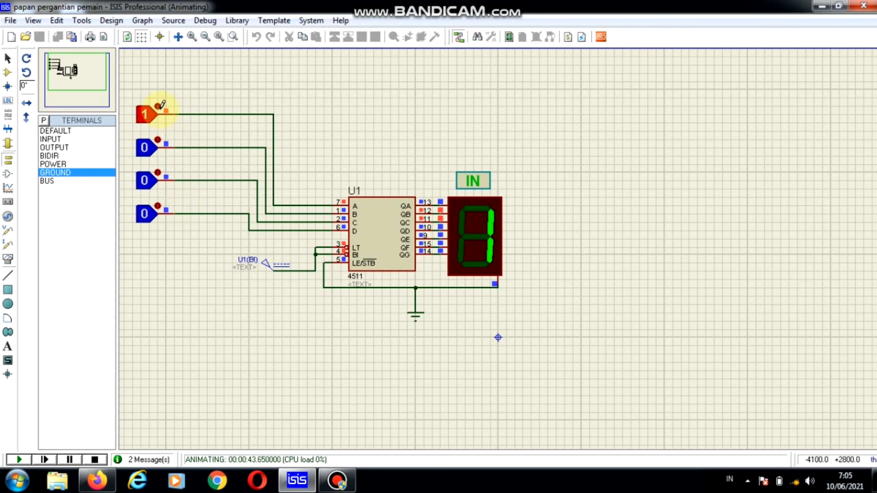
{"action": "left_click", "coordinate": [159, 105]}
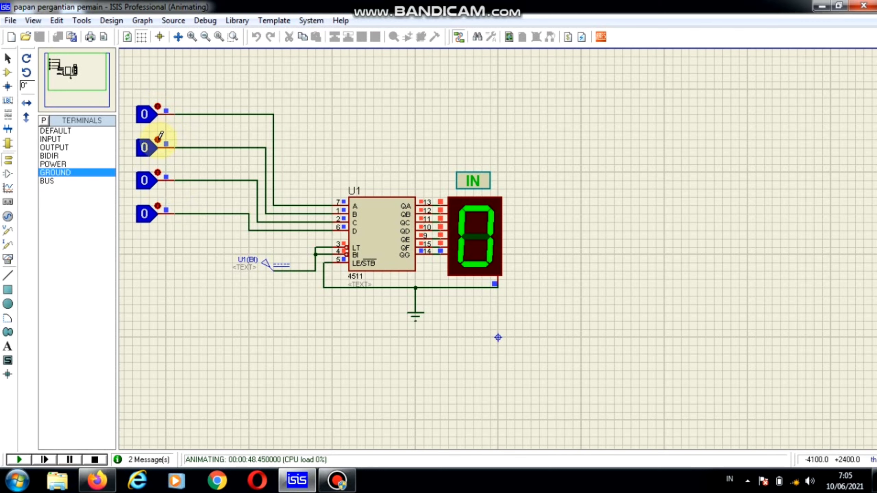
{"action": "left_click", "coordinate": [160, 138]}
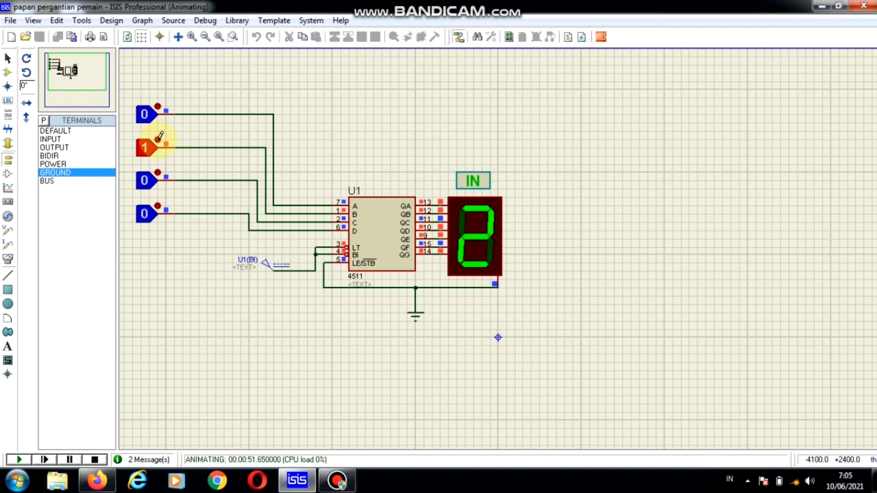
{"action": "left_click", "coordinate": [160, 138]}
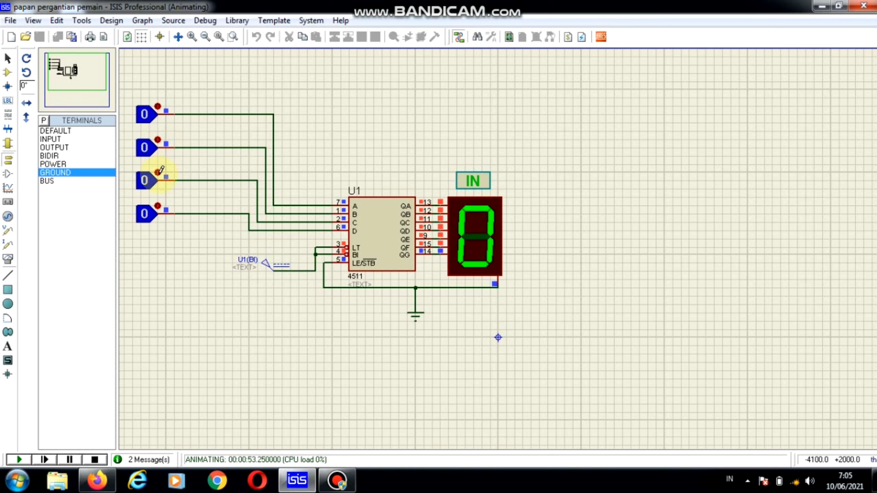
{"action": "left_click", "coordinate": [159, 171]}
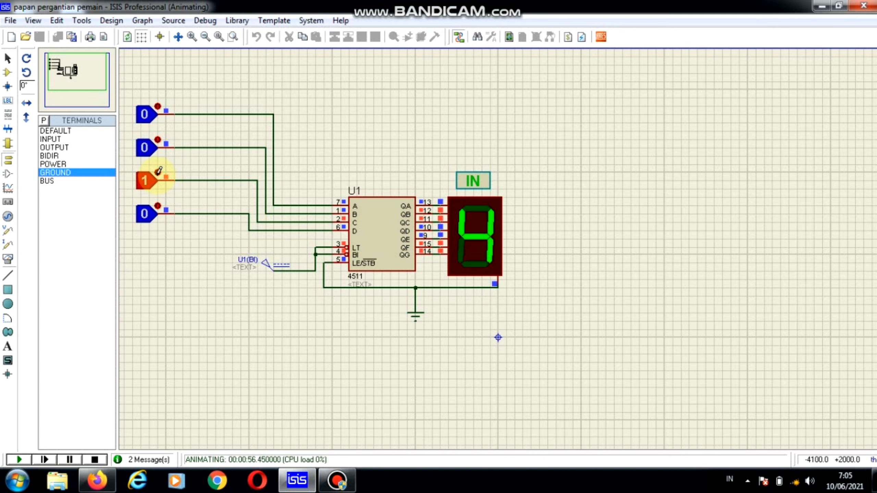
{"action": "left_click", "coordinate": [159, 171]}
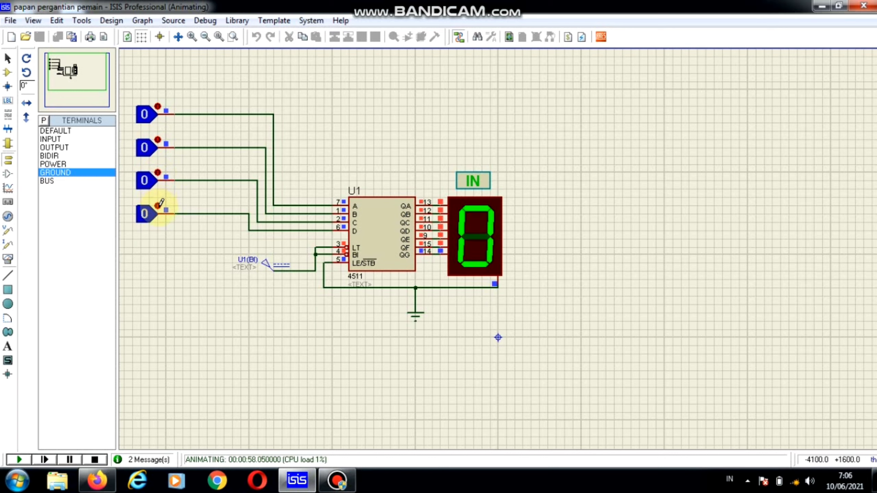
Test decoder input D on its own by setting it to 1 and back to 0 twice.
{"action": "left_click", "coordinate": [159, 205]}
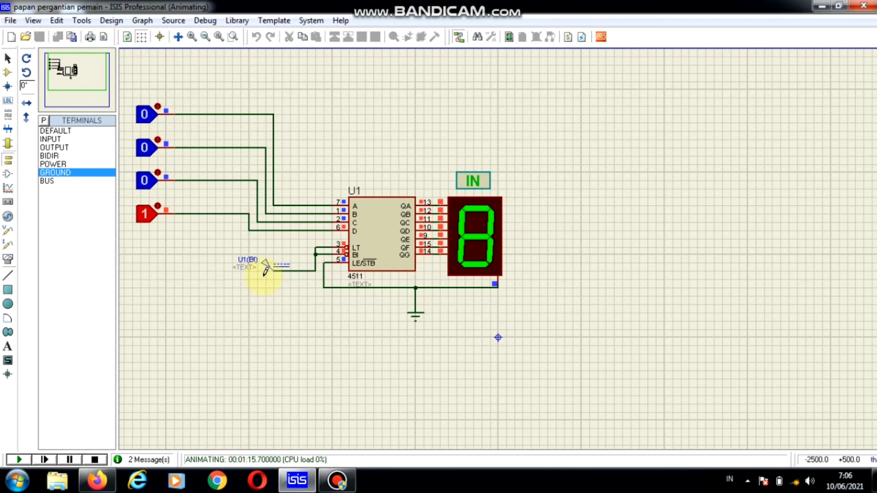
{"action": "left_click", "coordinate": [158, 204]}
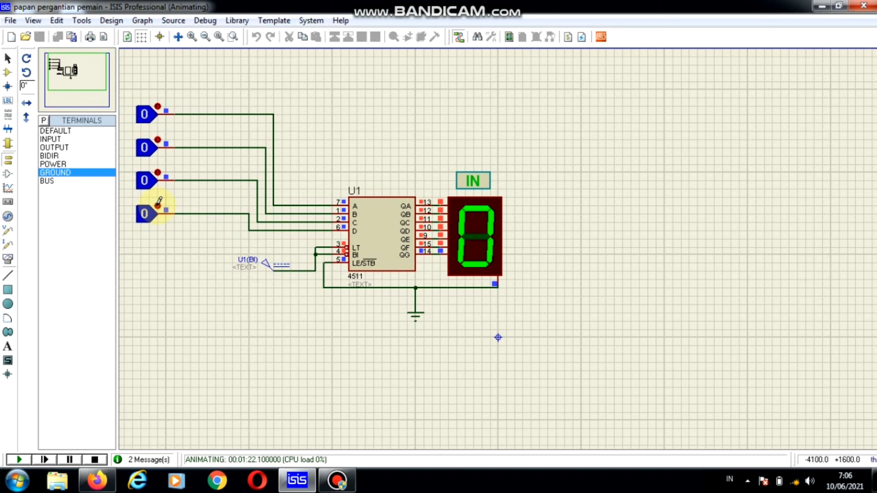
{"action": "left_click", "coordinate": [158, 205]}
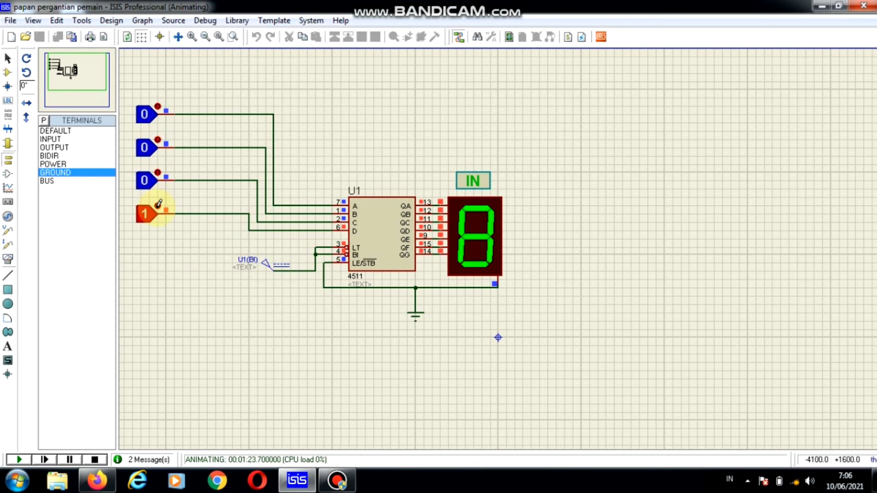
{"action": "left_click", "coordinate": [158, 204]}
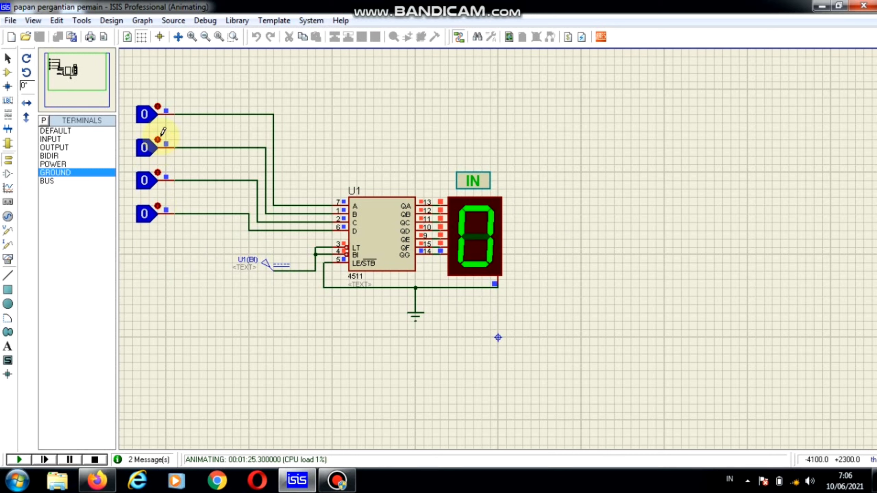
Set inputs A and B to 1 together to display digit 3, and return B to 0.
{"action": "left_click", "coordinate": [159, 103]}
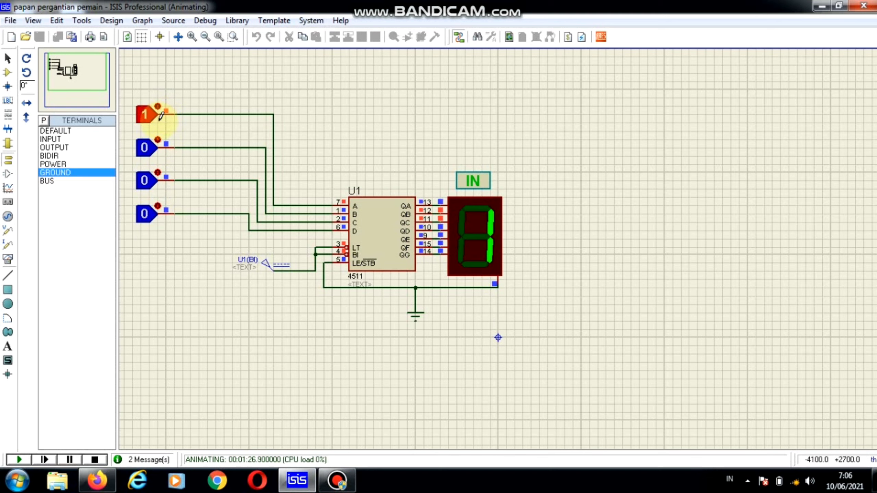
{"action": "left_click", "coordinate": [159, 137]}
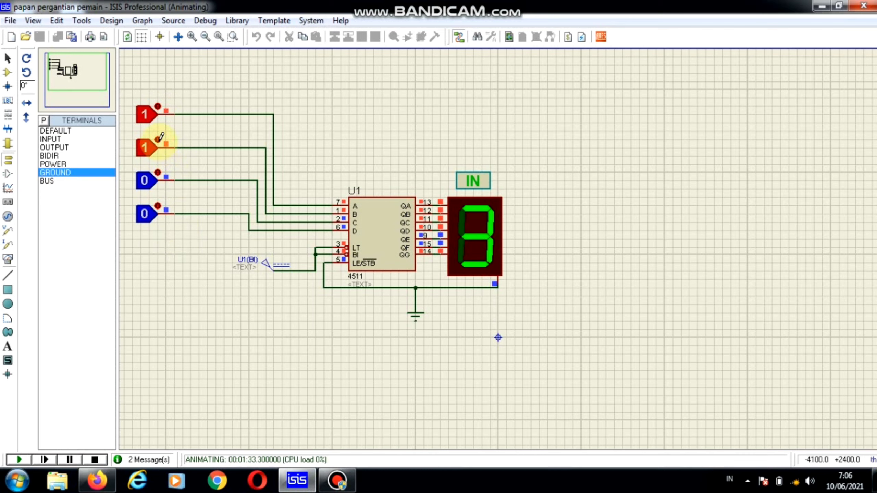
{"action": "left_click", "coordinate": [158, 140]}
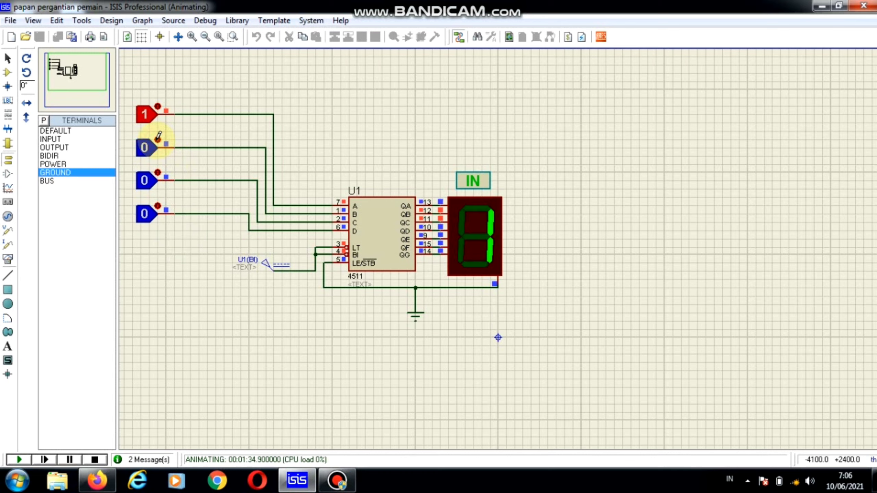
Set inputs C and B to 1 to display 5 and 7, and set A to 0 to display 6.
{"action": "left_click", "coordinate": [158, 172]}
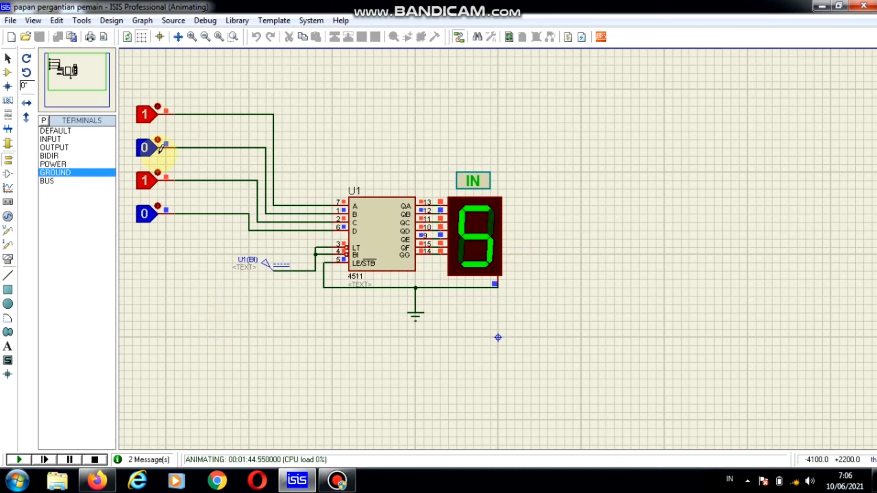
{"action": "left_click", "coordinate": [158, 138]}
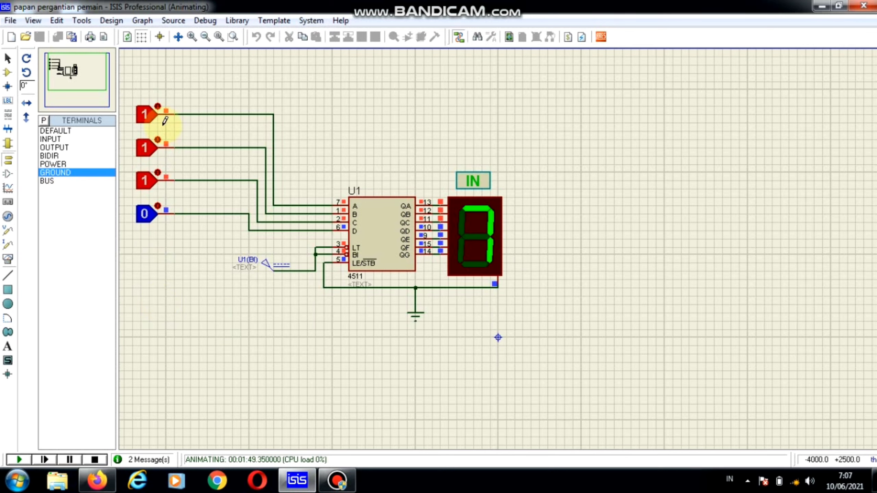
{"action": "left_click", "coordinate": [160, 105]}
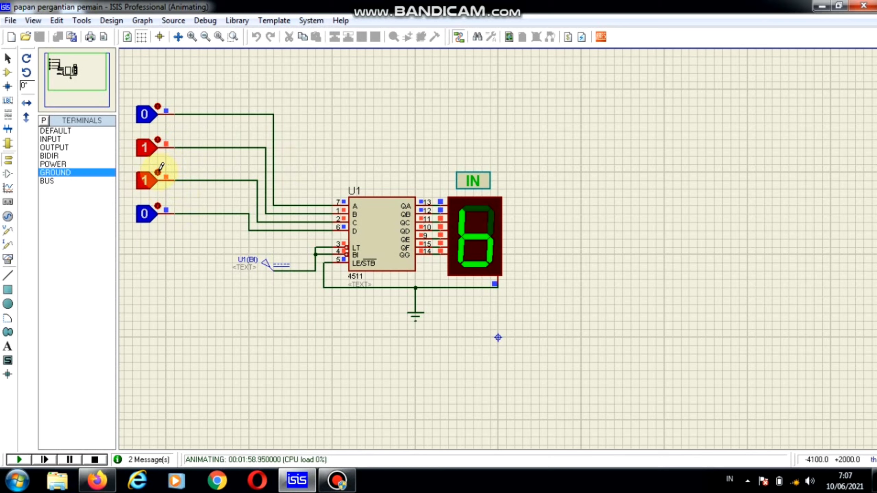
Display digit 9 by setting inputs A and D to 1 and inputs B and C to 0.
{"action": "left_click", "coordinate": [159, 170]}
{"action": "left_click", "coordinate": [159, 205]}
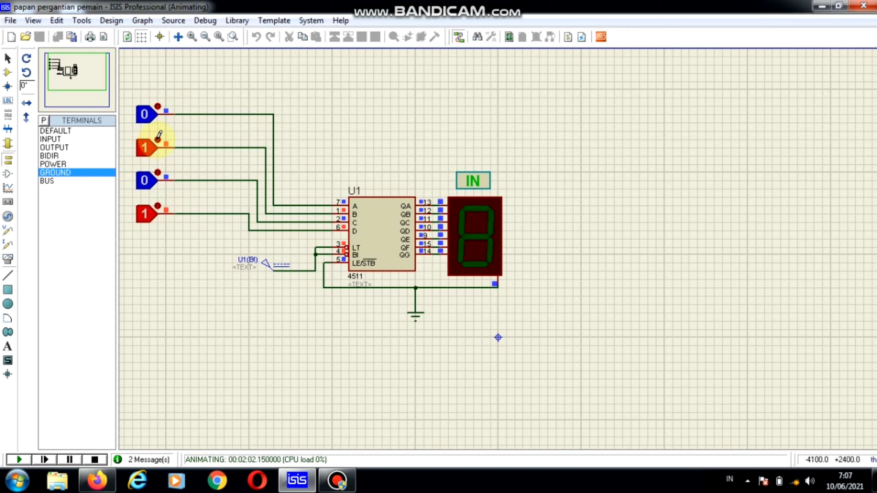
{"action": "left_click", "coordinate": [159, 136]}
{"action": "left_click", "coordinate": [159, 107]}
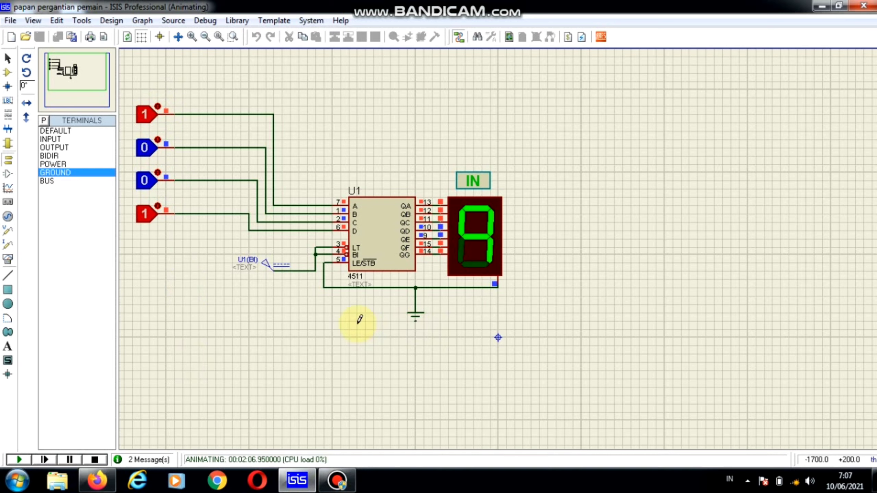
Set inputs D and A to 0, recheck digit 1 with A alone, and display digit 2 with B alone.
{"action": "left_click", "coordinate": [159, 203]}
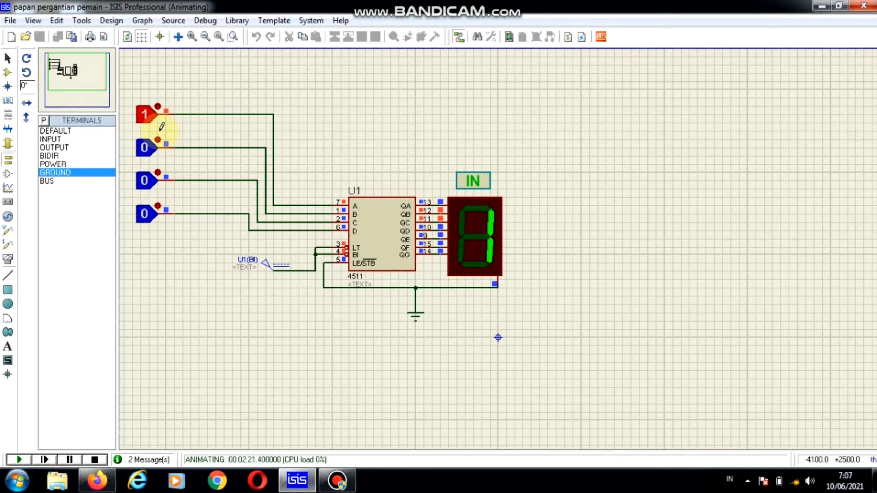
{"action": "left_click", "coordinate": [159, 104]}
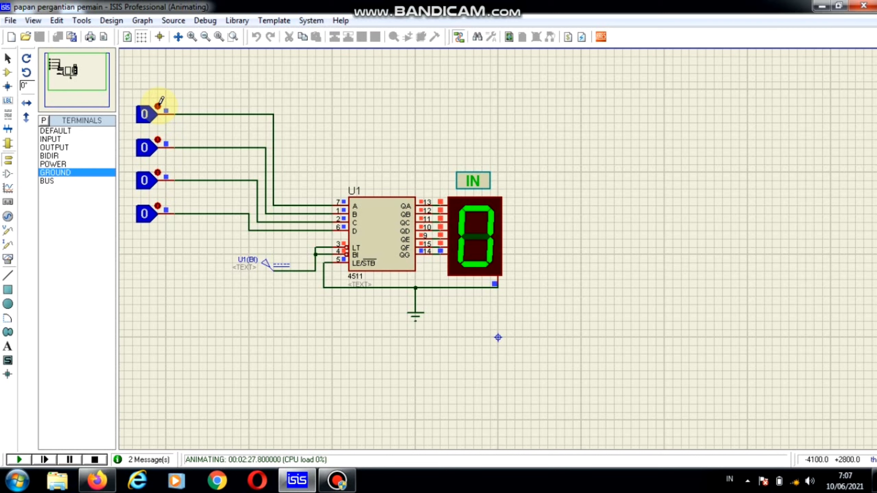
{"action": "left_click", "coordinate": [159, 104]}
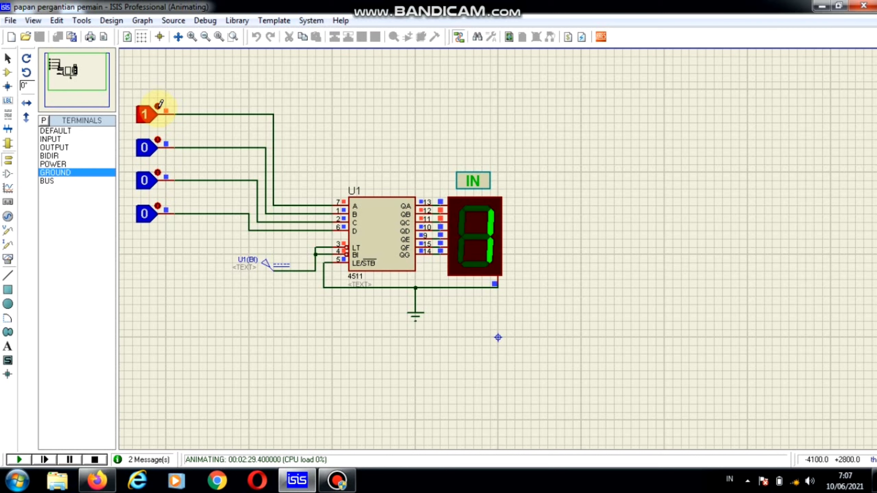
{"action": "left_click", "coordinate": [159, 103]}
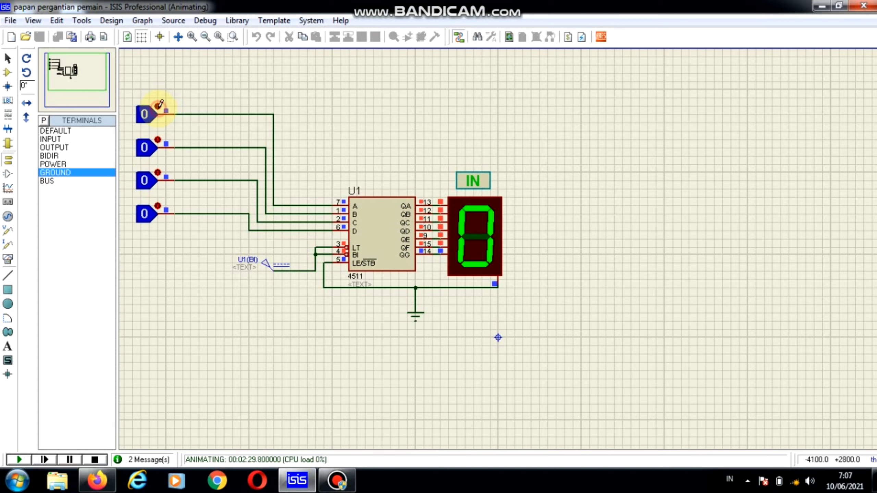
{"action": "left_click", "coordinate": [159, 137]}
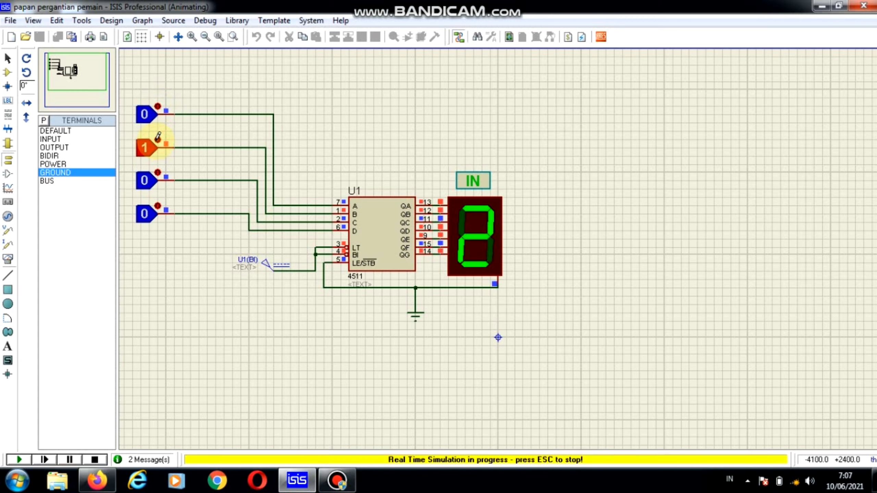
Set B to 0, display digit 4 with C alone and digit 8 with D alone, returning each input to 0.
{"action": "left_click", "coordinate": [159, 137]}
{"action": "left_click", "coordinate": [159, 169]}
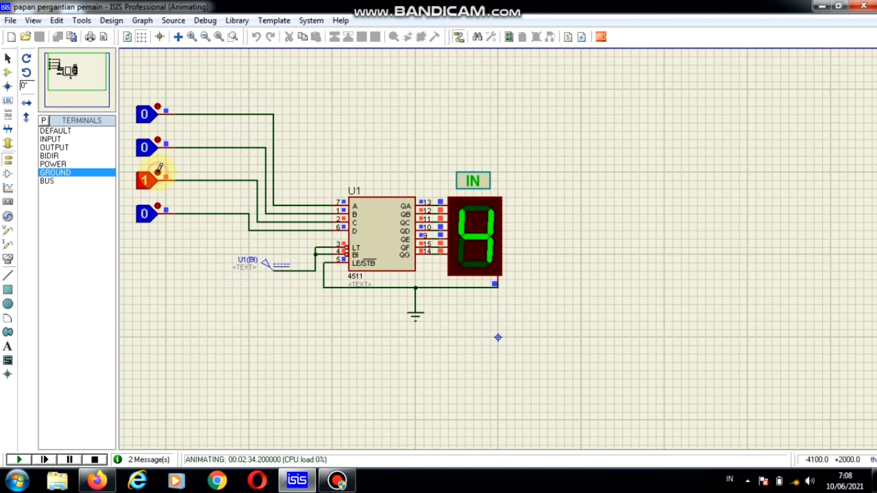
{"action": "left_click", "coordinate": [160, 169]}
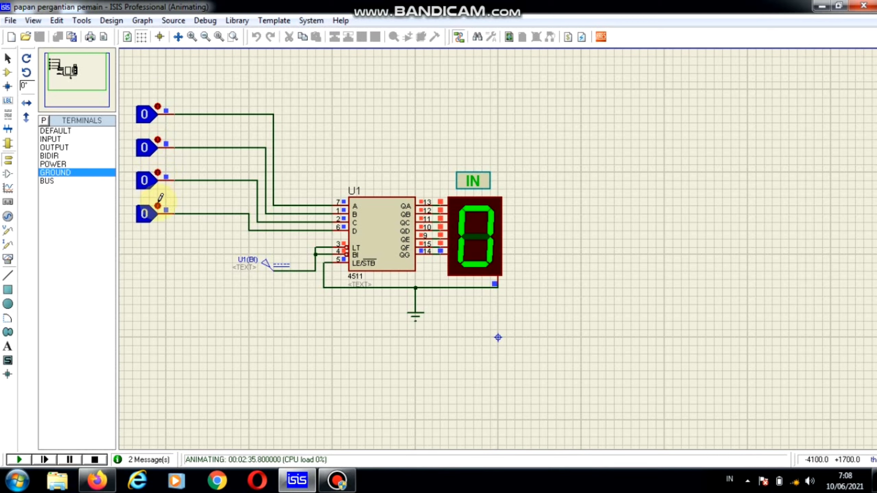
{"action": "left_click", "coordinate": [157, 202]}
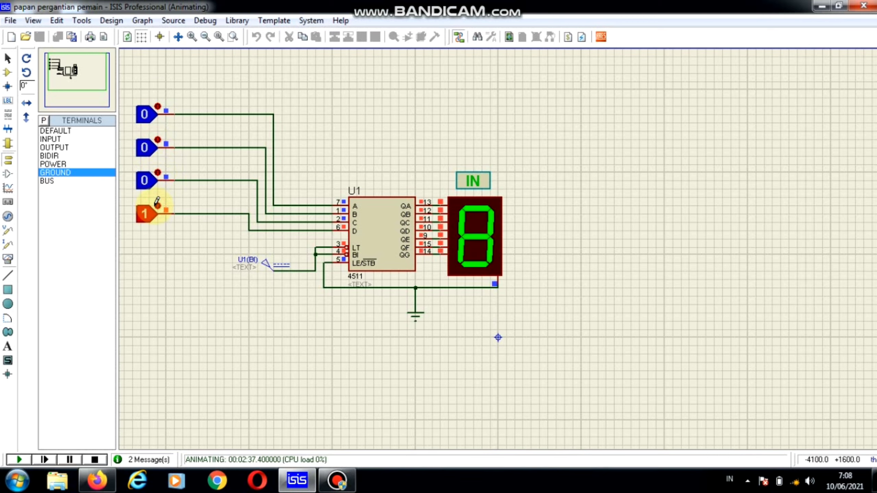
{"action": "left_click", "coordinate": [157, 203]}
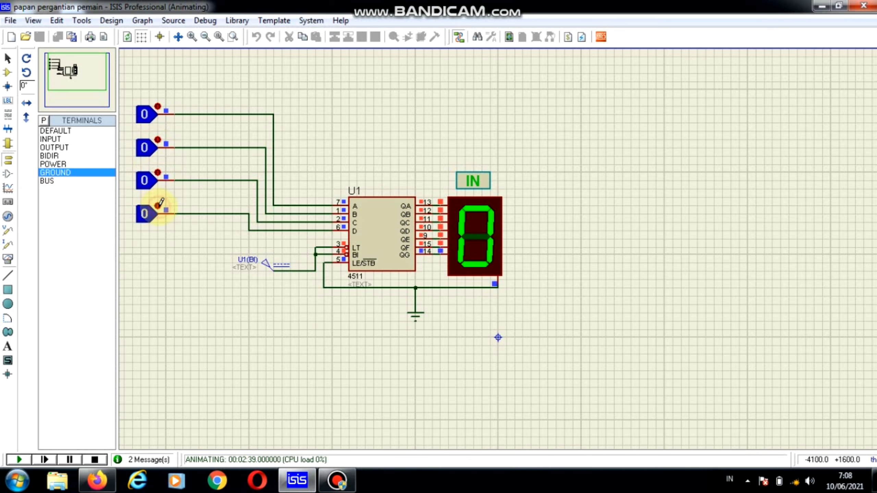
Display digit 3 by setting inputs A and B to 1, and digit 5 by setting B to 0 and C to 1.
{"action": "left_click", "coordinate": [158, 105]}
{"action": "left_click", "coordinate": [158, 136]}
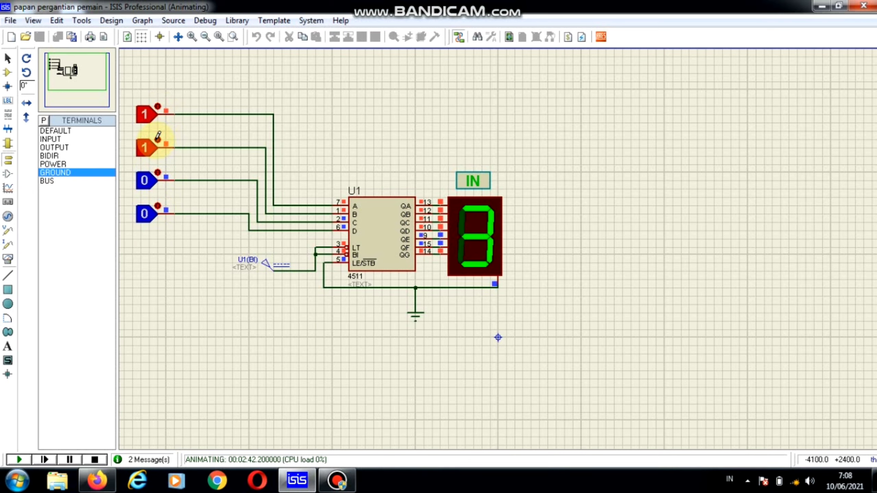
{"action": "left_click", "coordinate": [158, 136]}
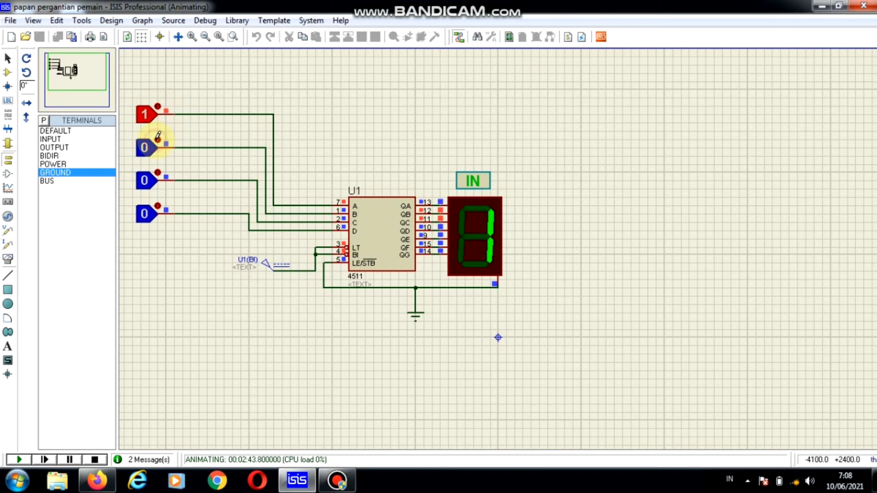
{"action": "left_click", "coordinate": [158, 170]}
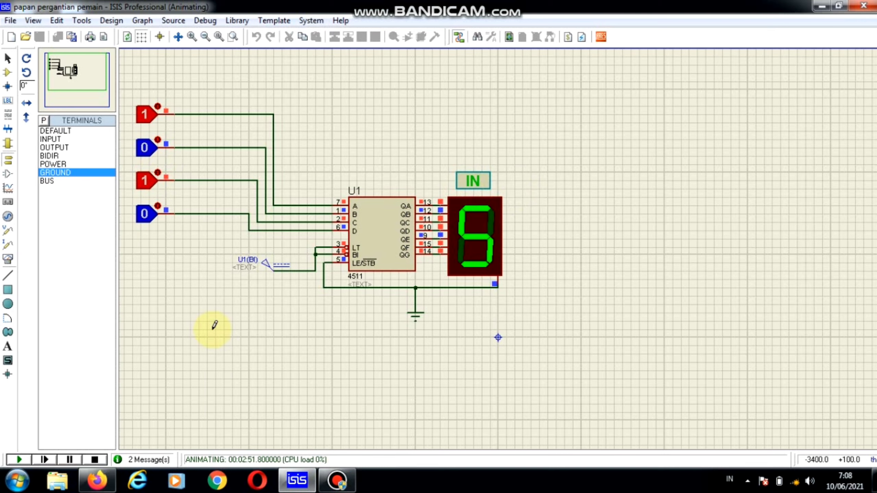
Stop the simulation and reset inputs A and C to 0.
{"action": "left_click", "coordinate": [239, 362]}
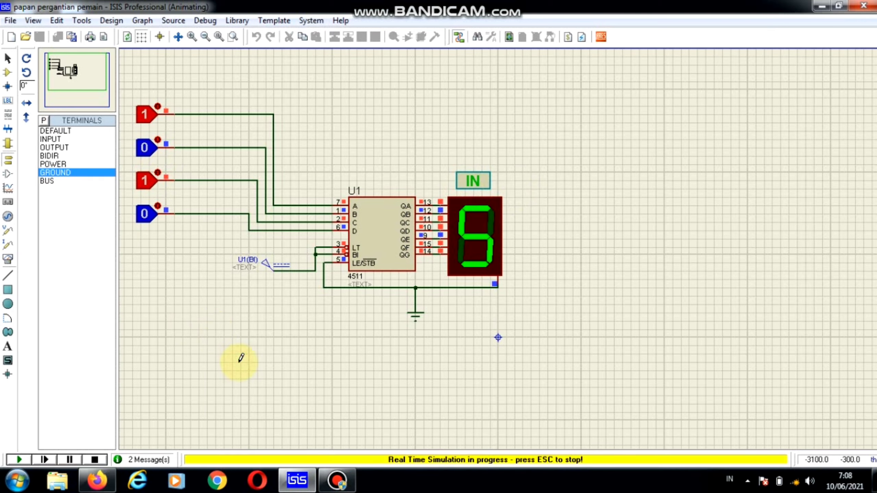
{"action": "left_click", "coordinate": [95, 459]}
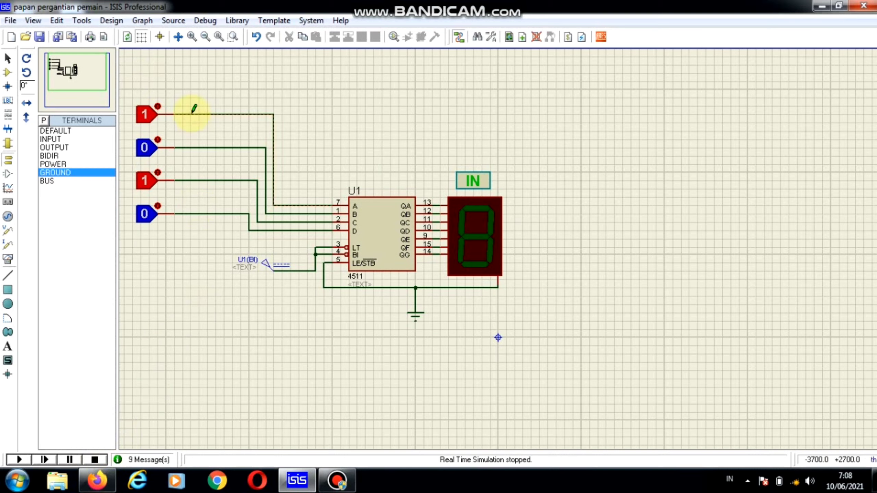
{"action": "left_click", "coordinate": [160, 105]}
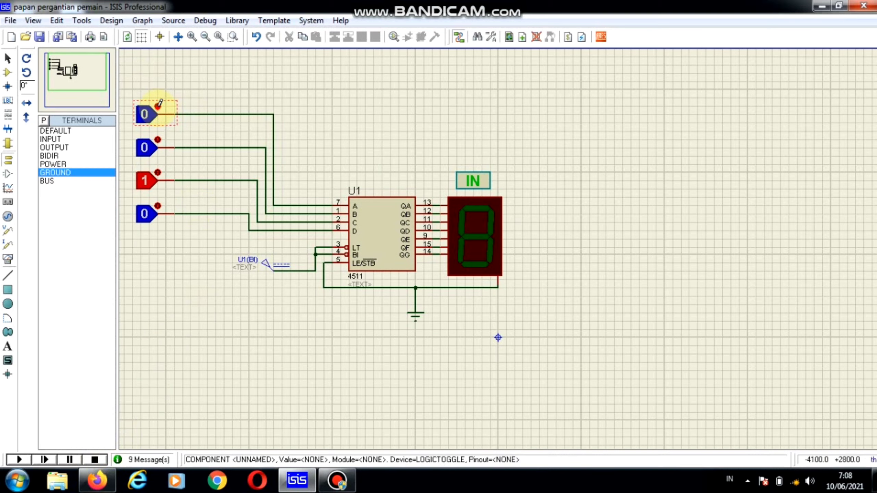
{"action": "left_click", "coordinate": [160, 169]}
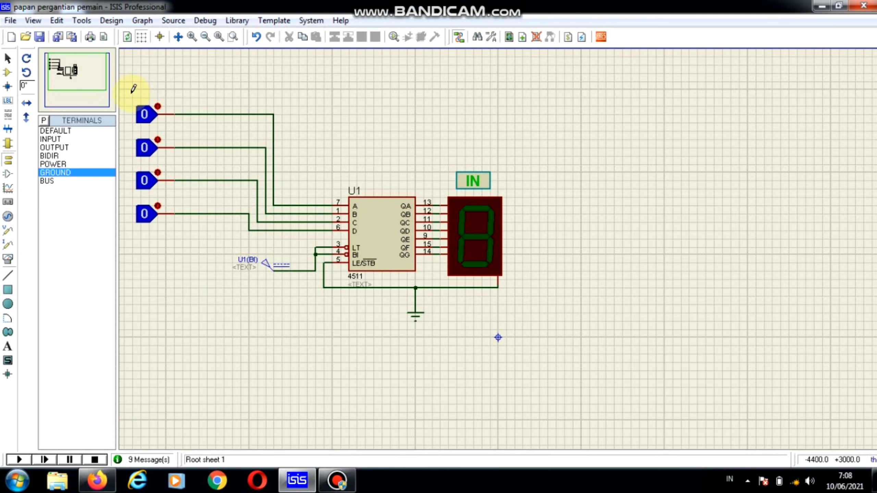
Copy the entire IN display circuit and paste the duplicate to the right of the original.
{"action": "left_click_drag", "start_coordinate": [131, 94], "coordinate": [528, 311]}
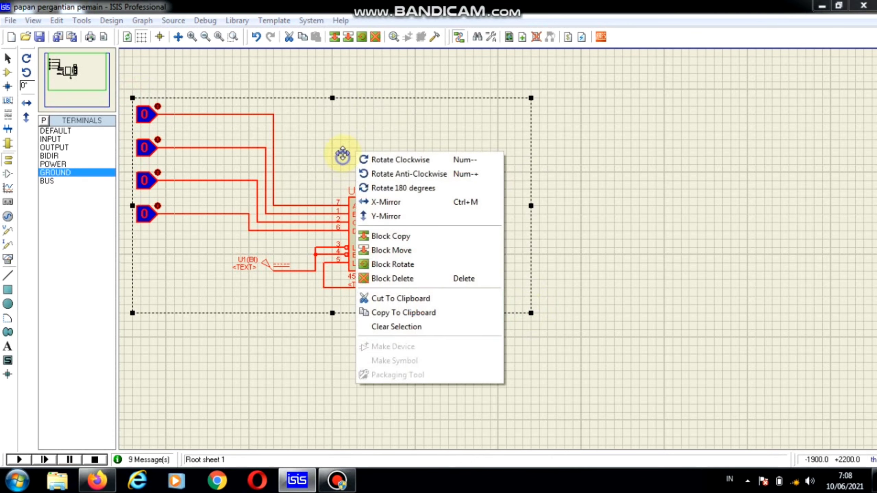
{"action": "right_click", "coordinate": [342, 153]}
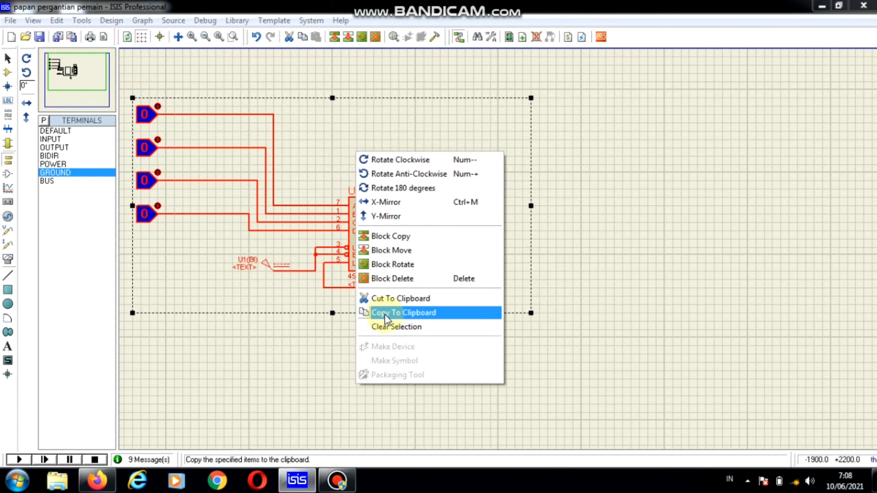
{"action": "left_click", "coordinate": [386, 312]}
{"action": "right_click", "coordinate": [652, 235]}
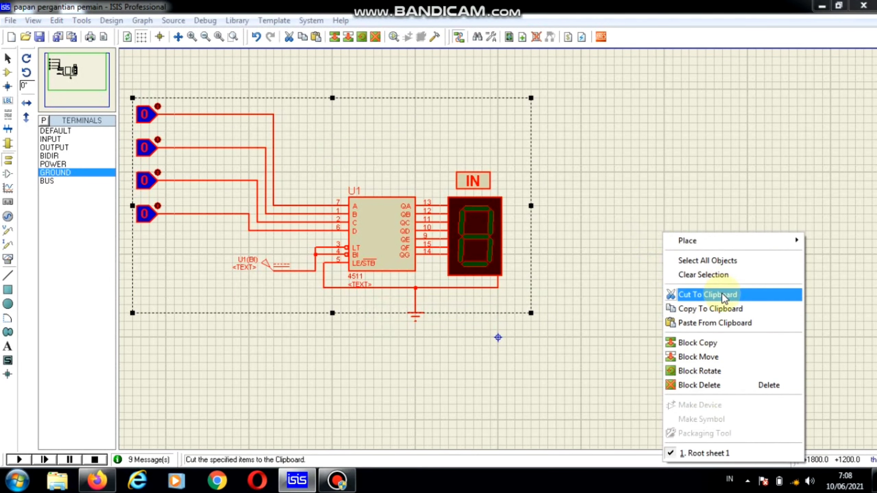
{"action": "left_click", "coordinate": [727, 324]}
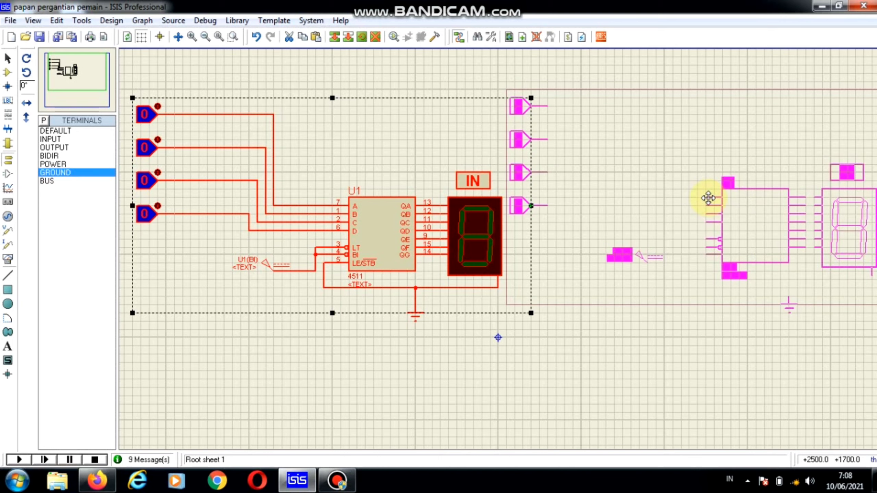
{"action": "left_click", "coordinate": [708, 198]}
{"action": "right_click", "coordinate": [744, 368]}
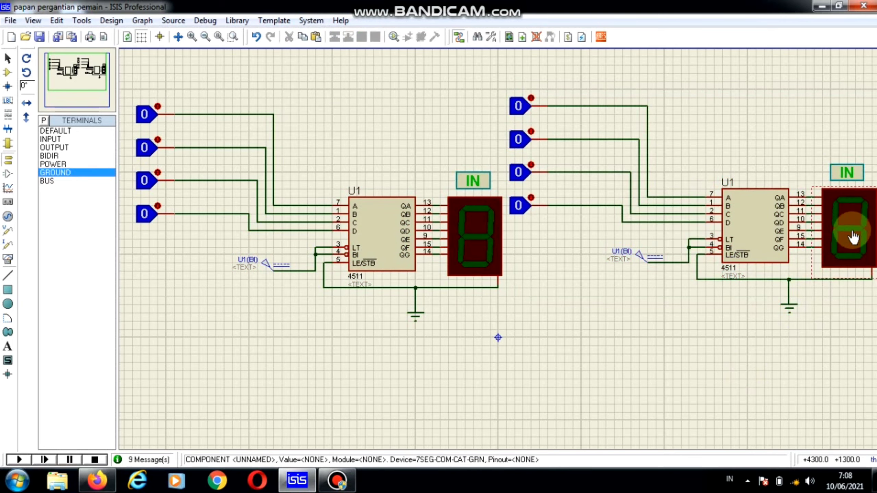
Replace the copied circuit's green seven-segment display with the 7SEG-COM-CATHODE component.
{"action": "left_click", "coordinate": [7, 72]}
{"action": "left_click", "coordinate": [96, 148]}
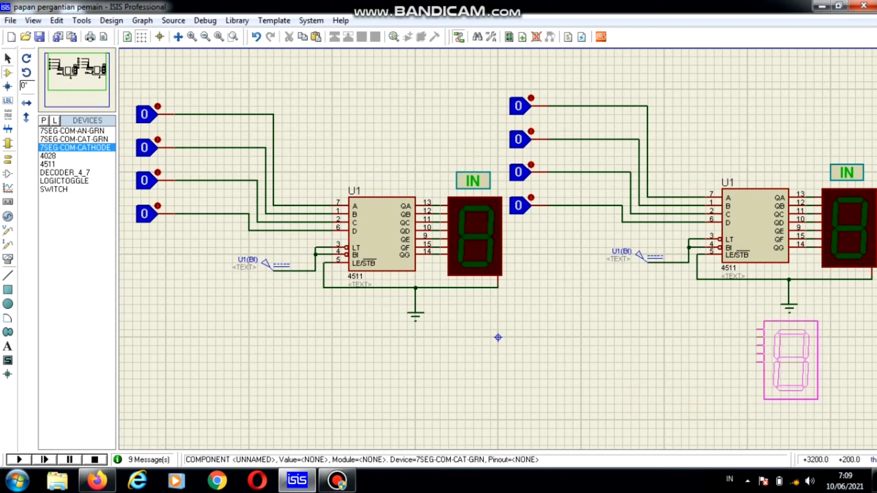
{"action": "left_click", "coordinate": [822, 189]}
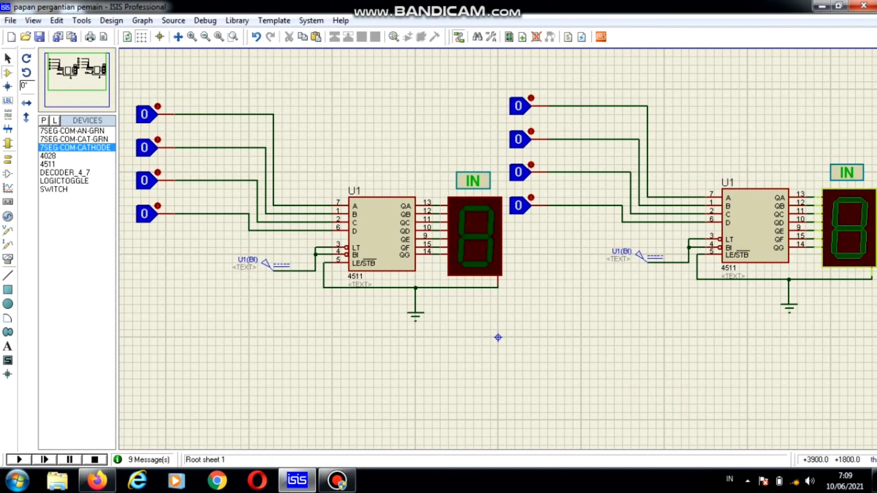
{"action": "left_click", "coordinate": [403, 254]}
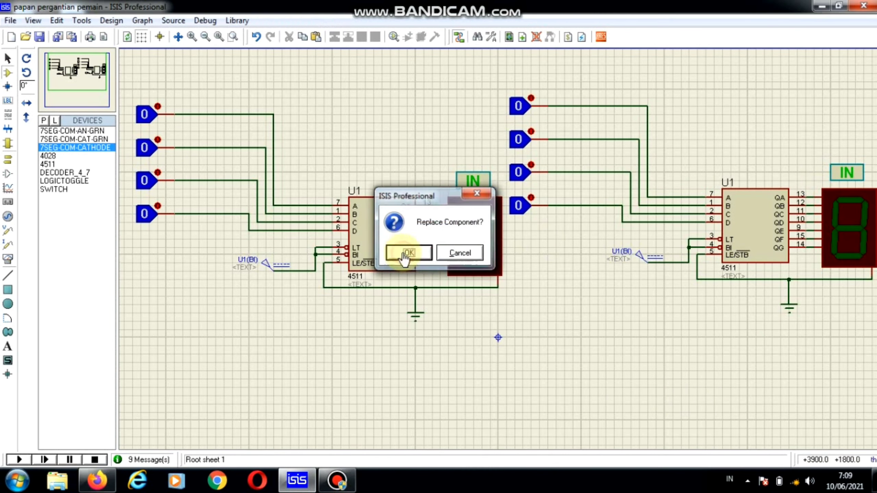
{"action": "right_click", "coordinate": [644, 394]}
{"action": "left_click", "coordinate": [813, 340]}
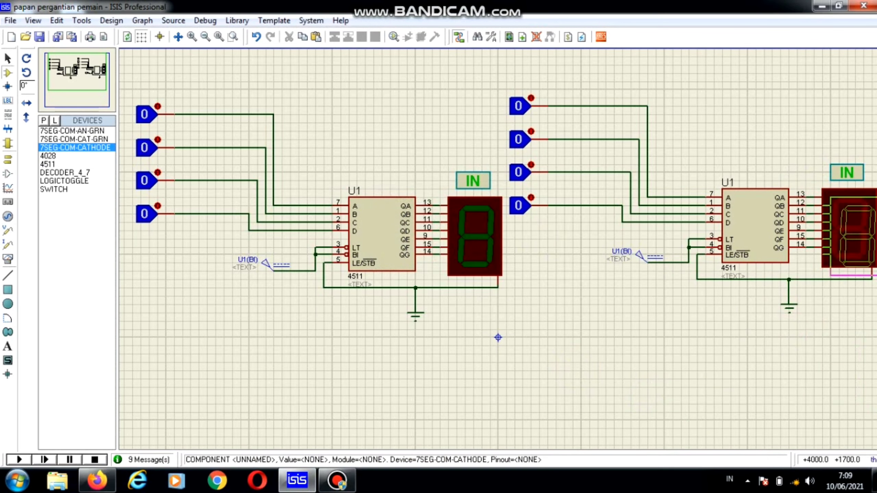
Change the label above the copied display to OUT and set its text colour to red.
{"action": "right_click", "coordinate": [833, 171]}
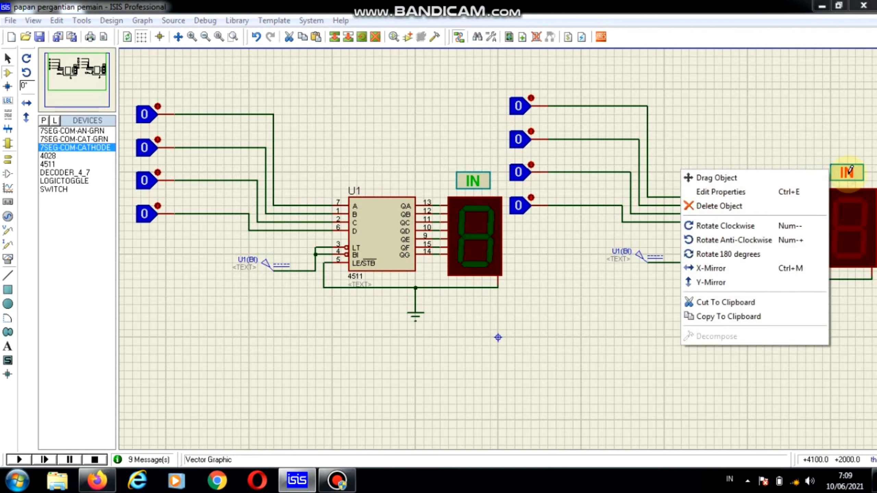
{"action": "left_click", "coordinate": [721, 192]}
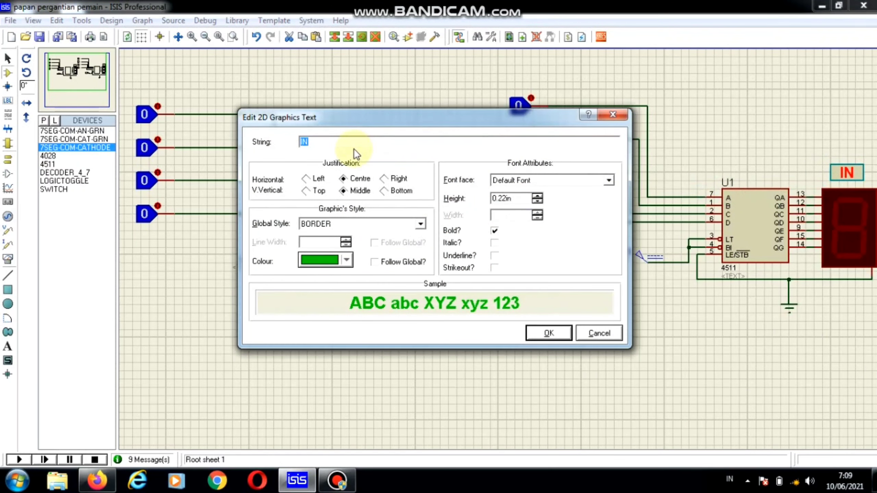
{"action": "left_click", "coordinate": [343, 142]}
{"action": "key", "text": "BackSpace"}
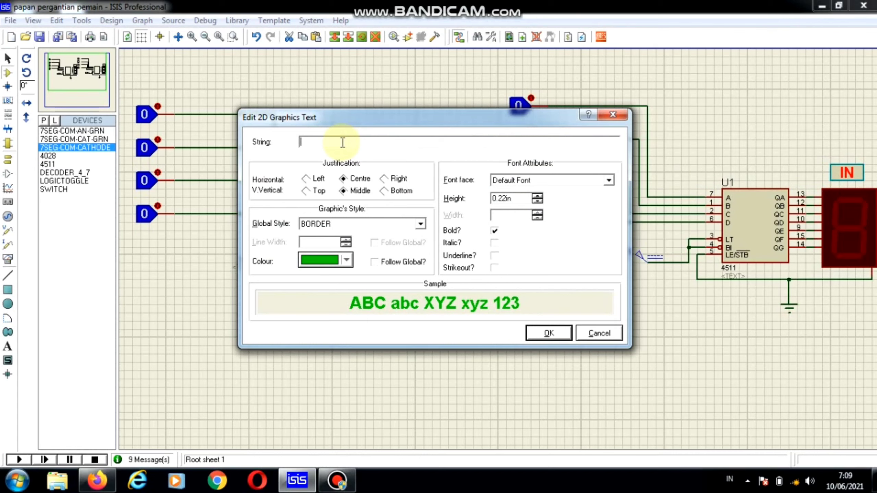
{"action": "type", "text": "OUT"}
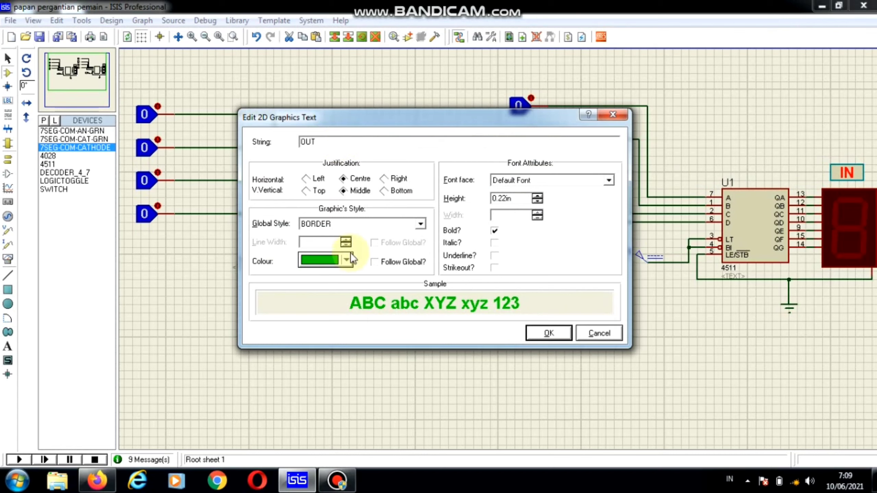
{"action": "left_click", "coordinate": [347, 260]}
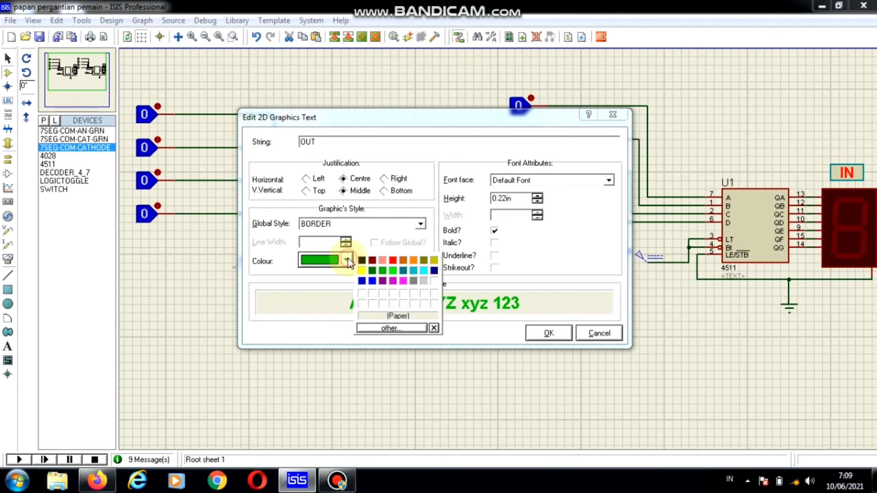
{"action": "left_click", "coordinate": [394, 261]}
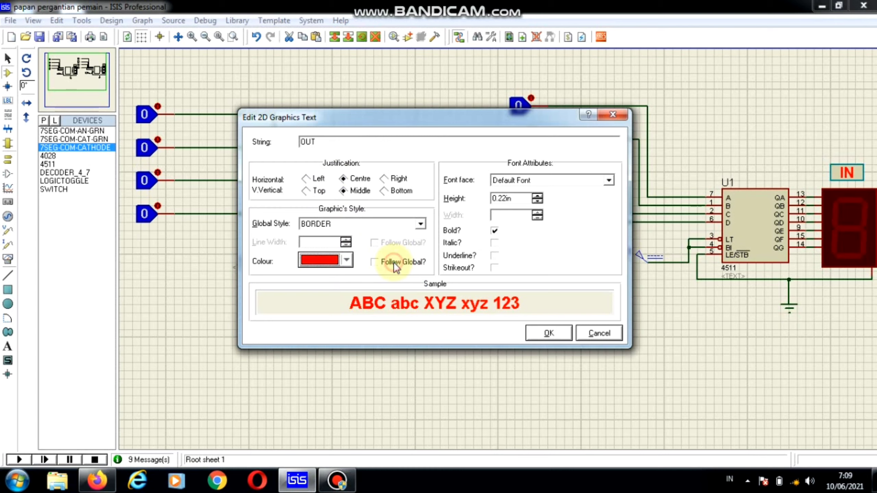
{"action": "left_click", "coordinate": [551, 332]}
{"action": "left_click", "coordinate": [744, 355]}
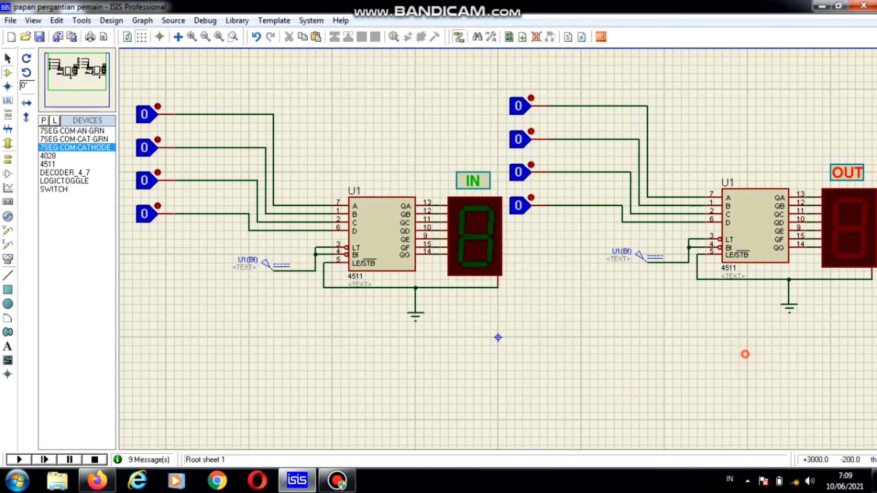
Try to run the simulation with both circuits and close the netlist compiler report.
{"action": "left_click", "coordinate": [747, 349]}
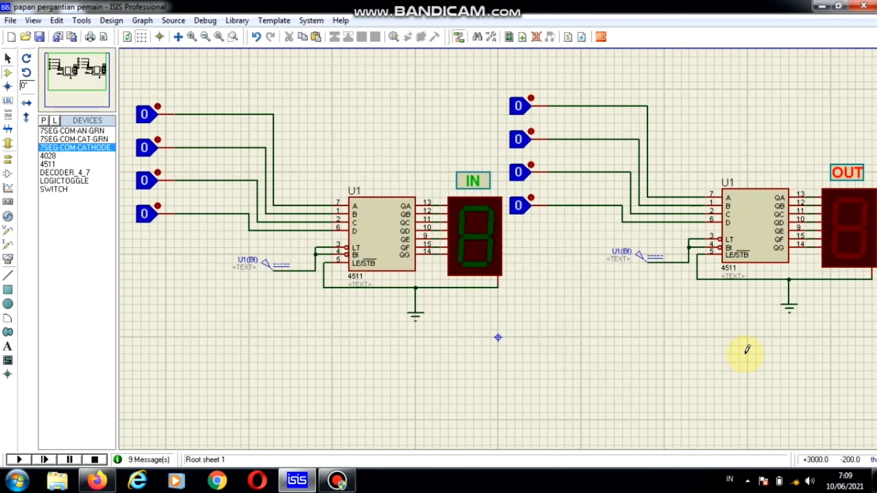
{"action": "left_click", "coordinate": [19, 458]}
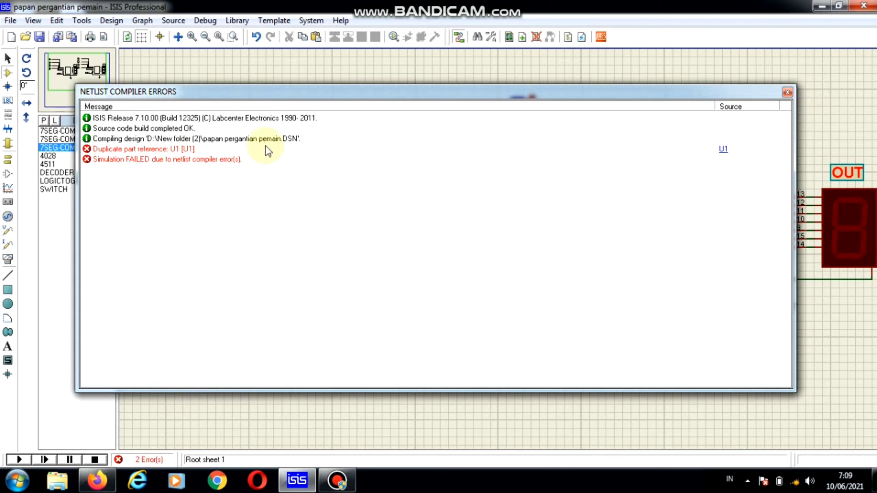
{"action": "left_click", "coordinate": [788, 92]}
Set the component reference of the copied 4511 decoder to U2 and run the simulation of both circuits.
{"action": "right_click", "coordinate": [727, 185]}
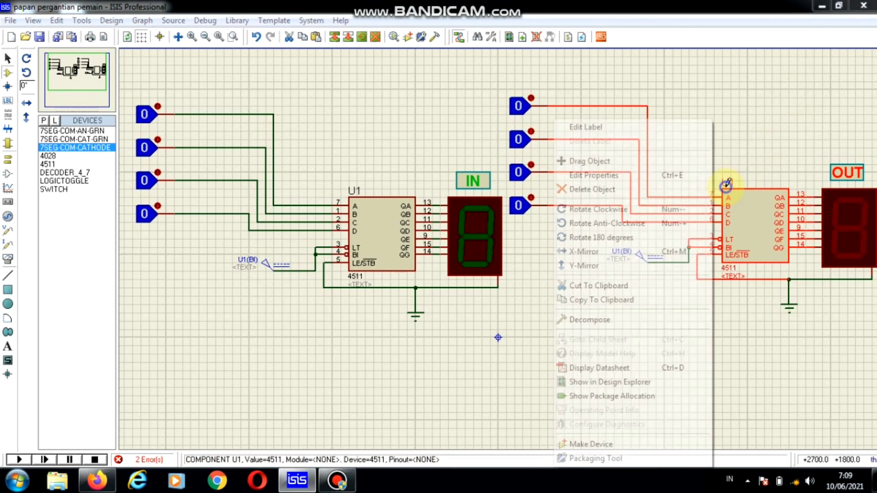
{"action": "left_click", "coordinate": [597, 175]}
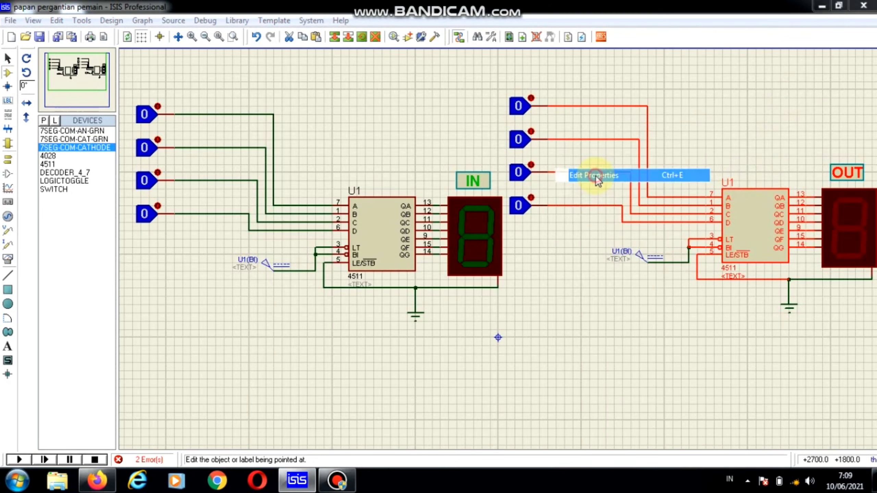
{"action": "left_click", "coordinate": [398, 147]}
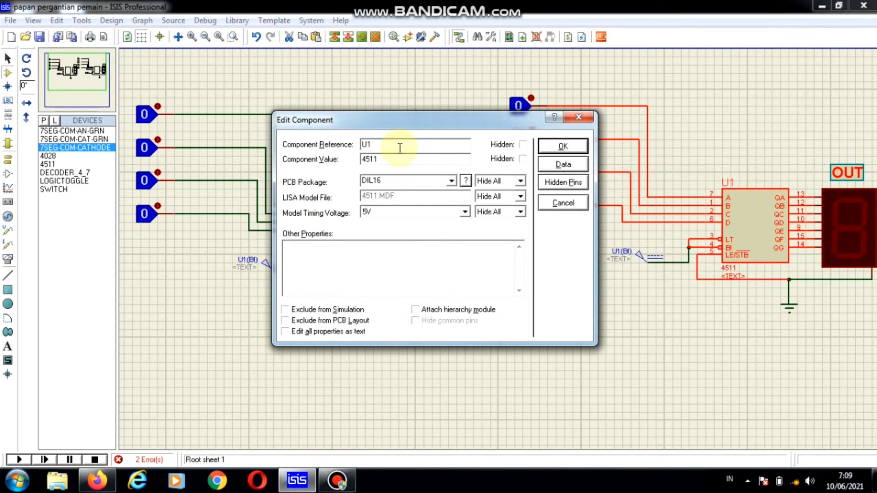
{"action": "key", "text": "BackSpace"}
{"action": "type", "text": "2"}
{"action": "key", "text": "Return"}
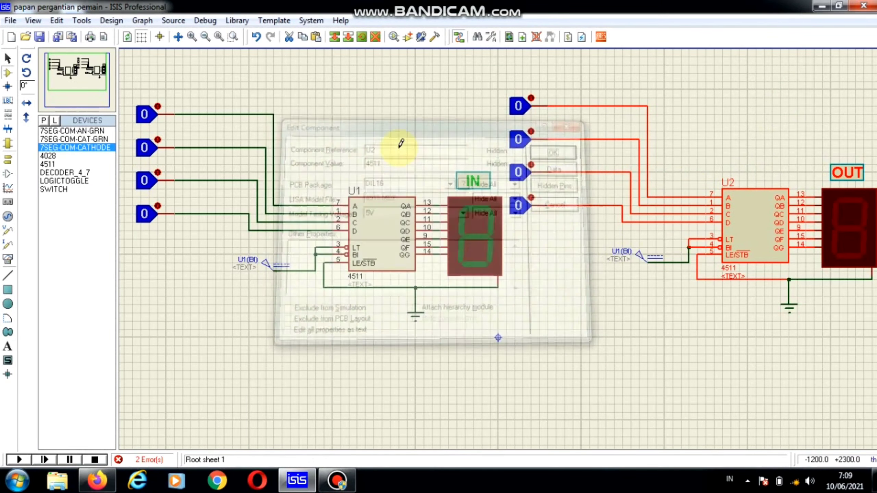
{"action": "left_click", "coordinate": [603, 351]}
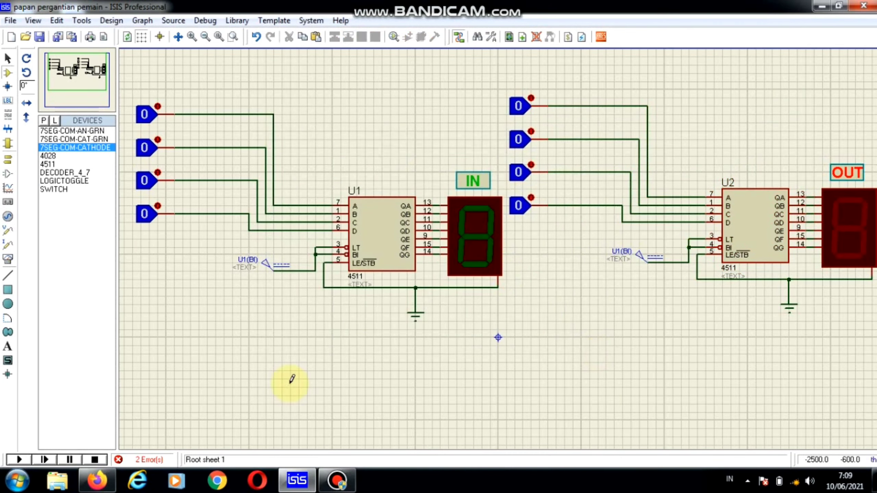
{"action": "left_click", "coordinate": [20, 458]}
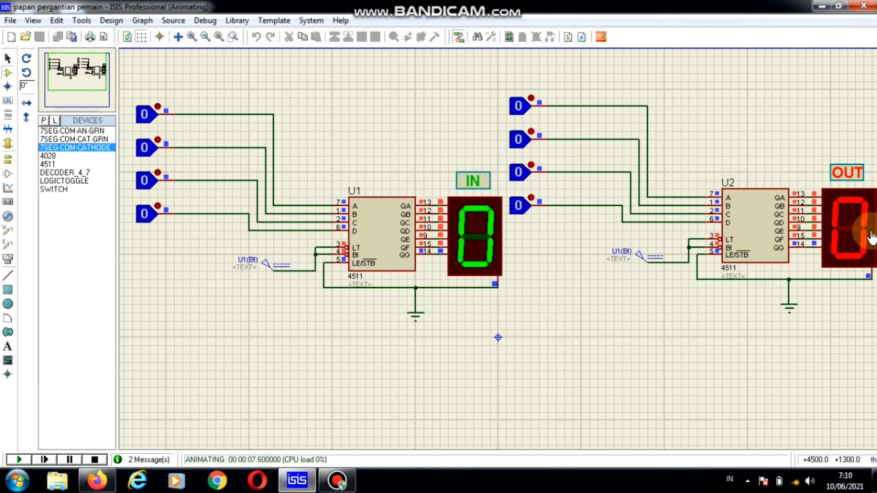
Set the OUT decoder's D input and the IN decoder's C input to logic 1 in the running simulation.
{"action": "left_click", "coordinate": [532, 197]}
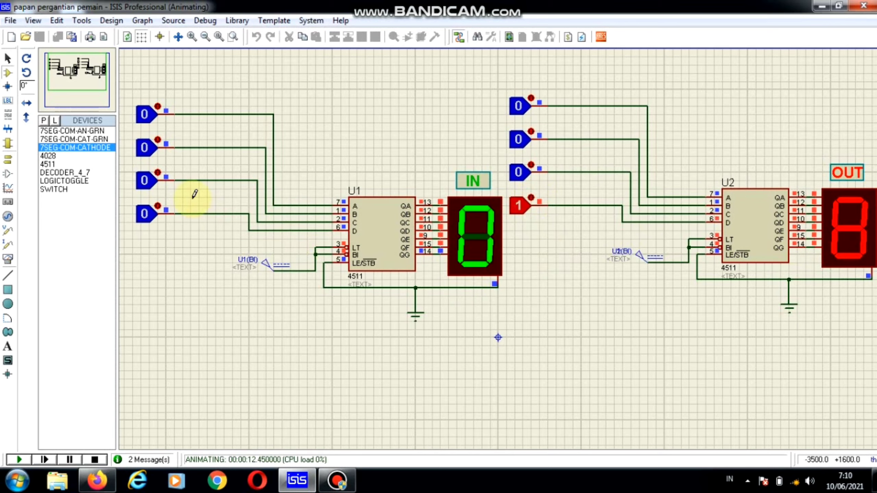
{"action": "left_click", "coordinate": [159, 171]}
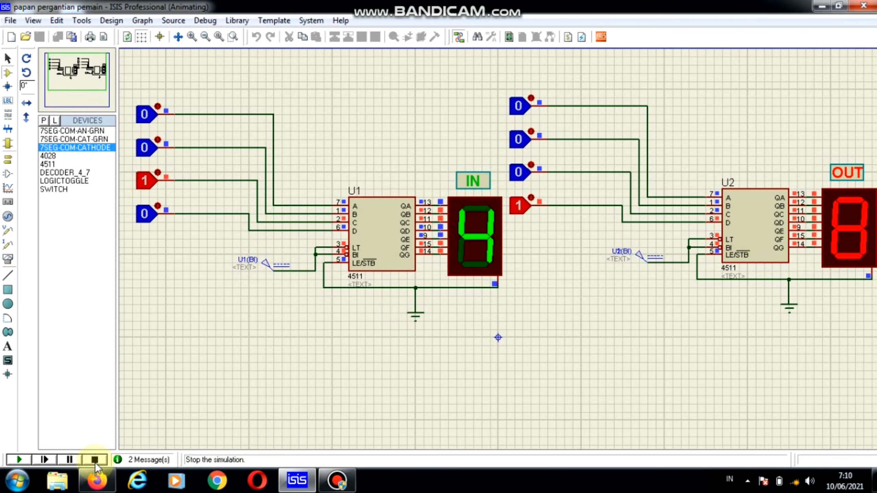
Switch to Firefox to view the Tokopedia page of the LED player-substitution board, and return to the circuit simulation in ISIS.
{"action": "left_click", "coordinate": [99, 483]}
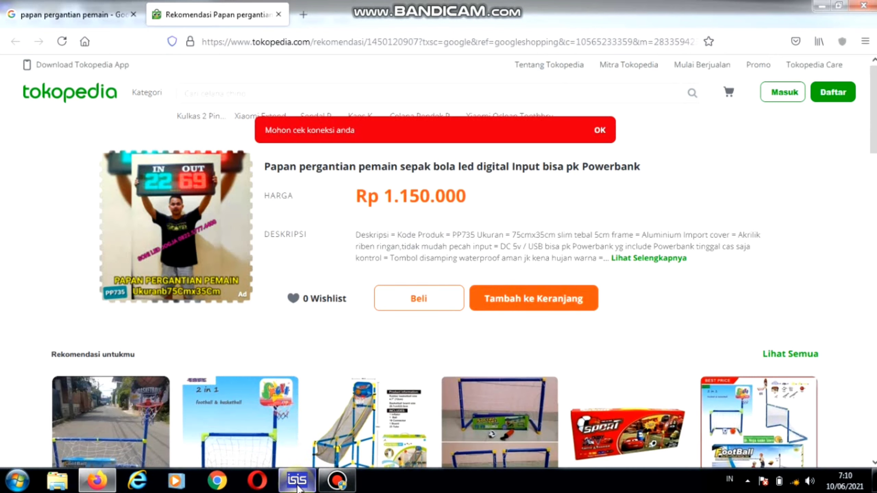
{"action": "mouse_move", "coordinate": [297, 480]}
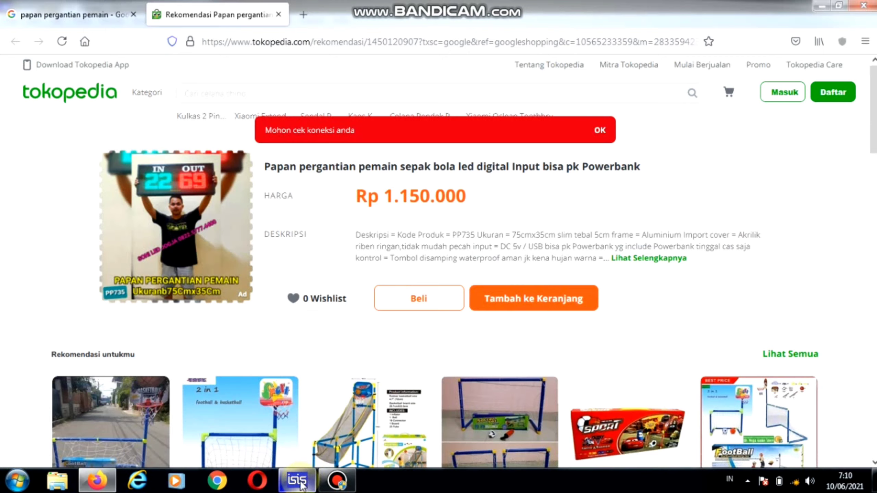
{"action": "left_click", "coordinate": [301, 485]}
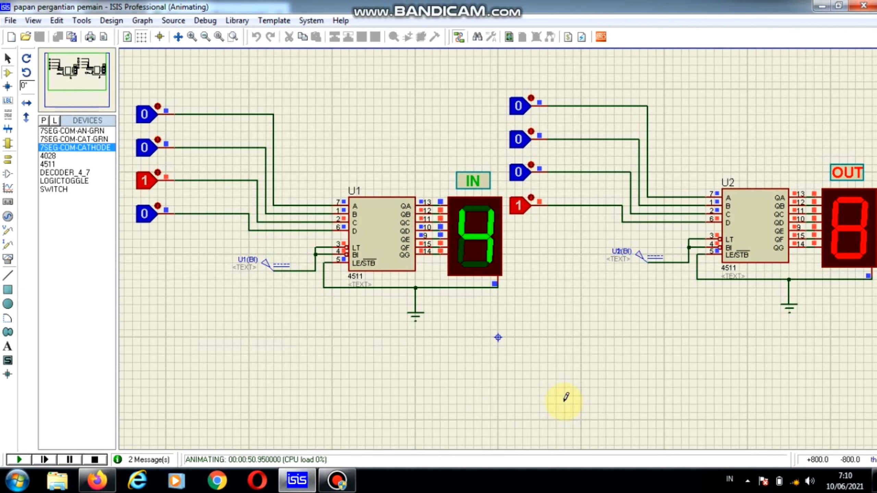
{"action": "left_click", "coordinate": [337, 483]}
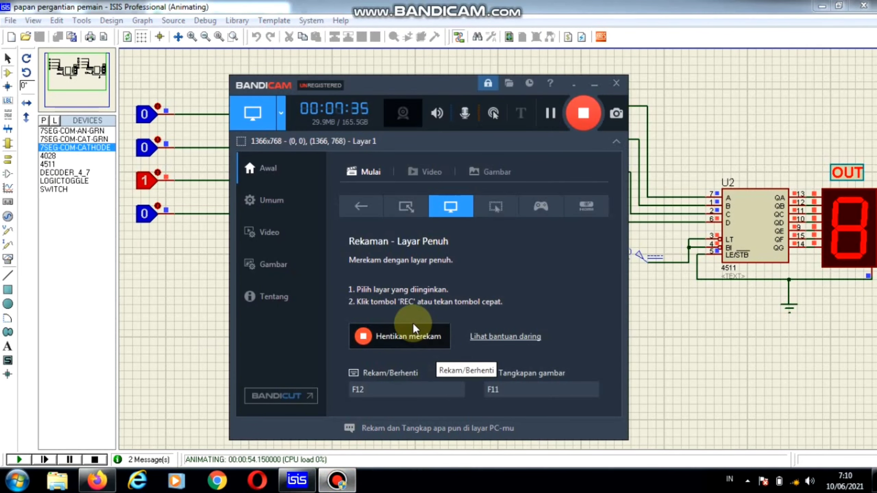